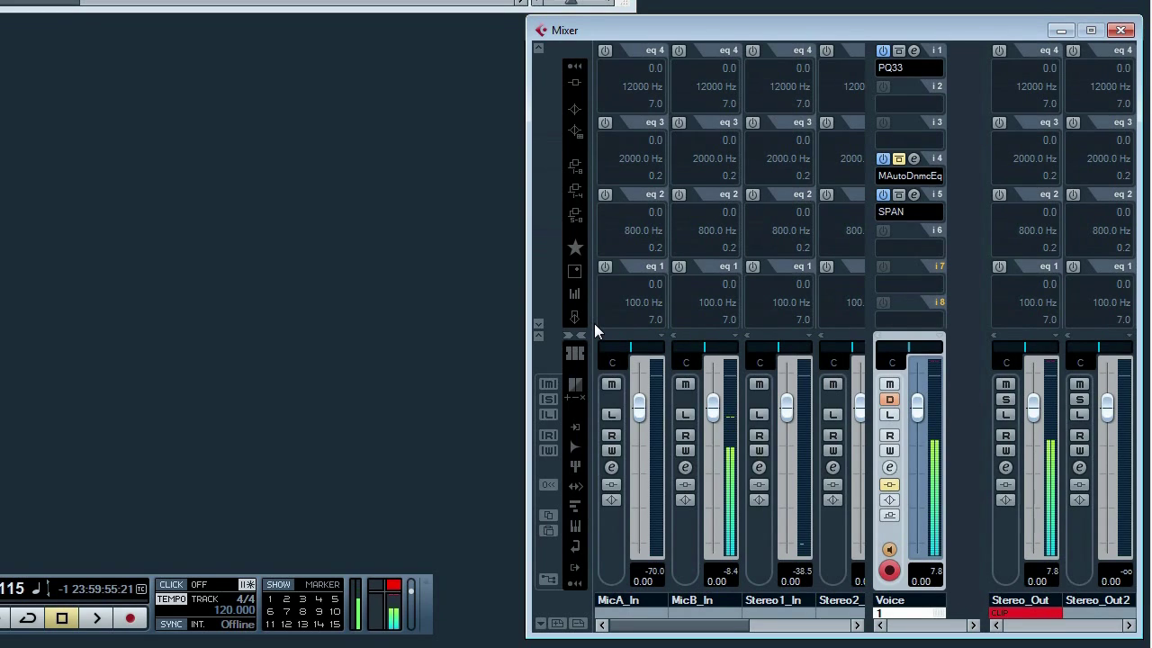
# - Open SPAN on the Voice channel and place it and the Mixer so both are visible
pyautogui.click(912, 196)
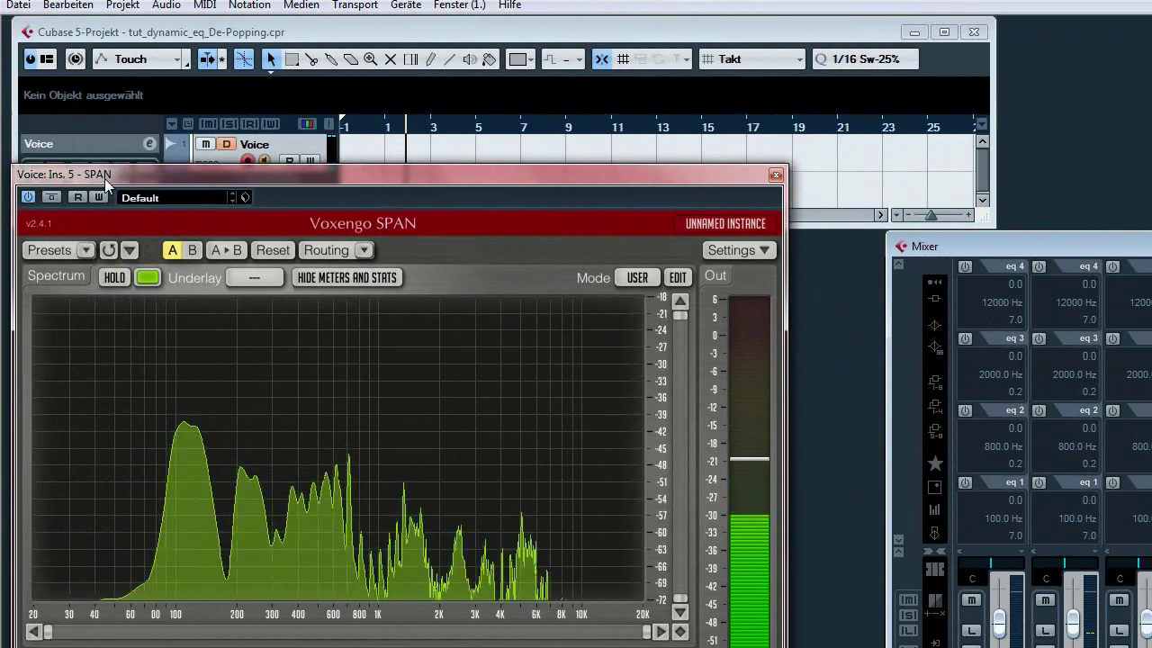
pyautogui.moveTo(104, 178); pyautogui.dragTo(152, 173)
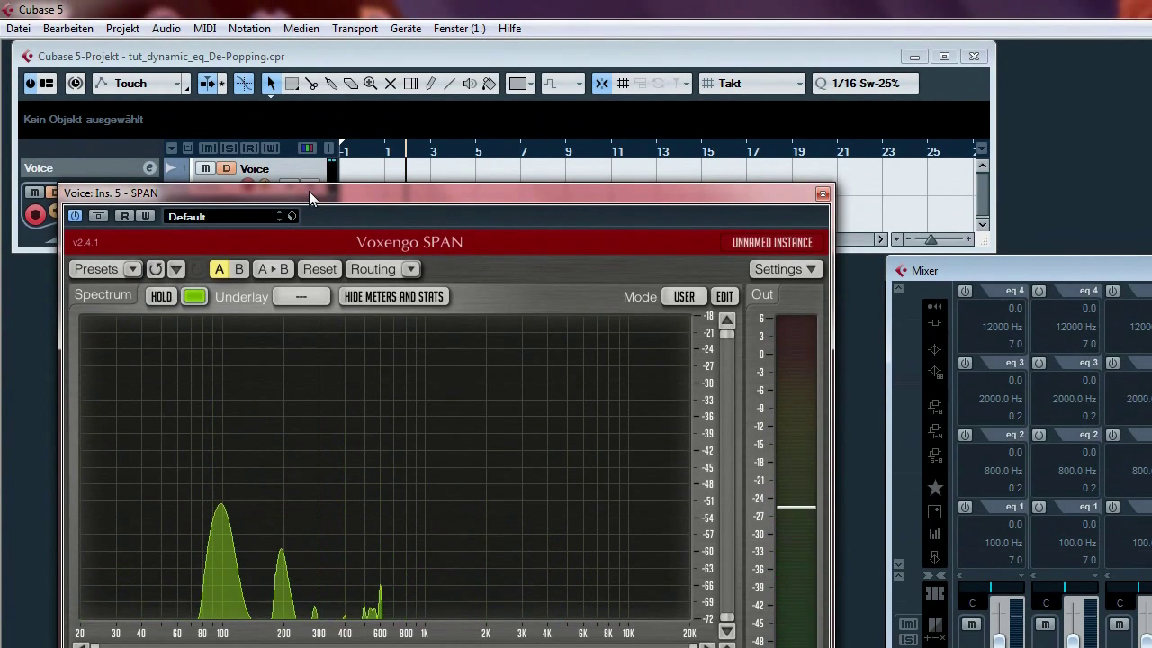
pyautogui.moveTo(308, 166); pyautogui.dragTo(319, 122)
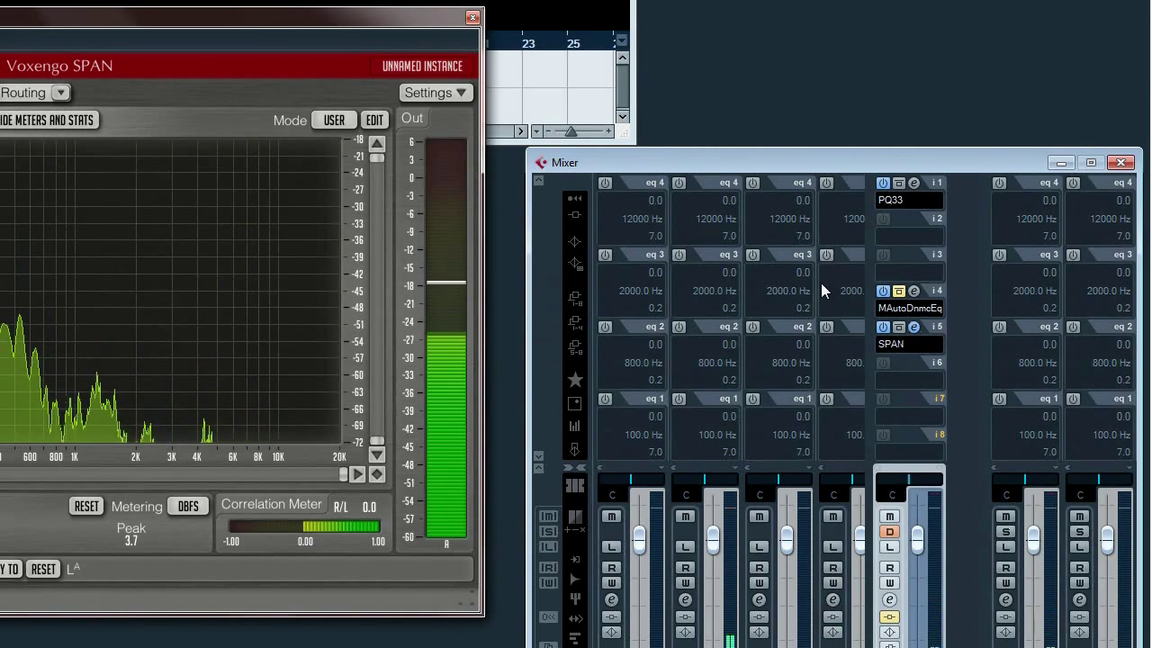
pyautogui.moveTo(791, 171); pyautogui.dragTo(770, 45)
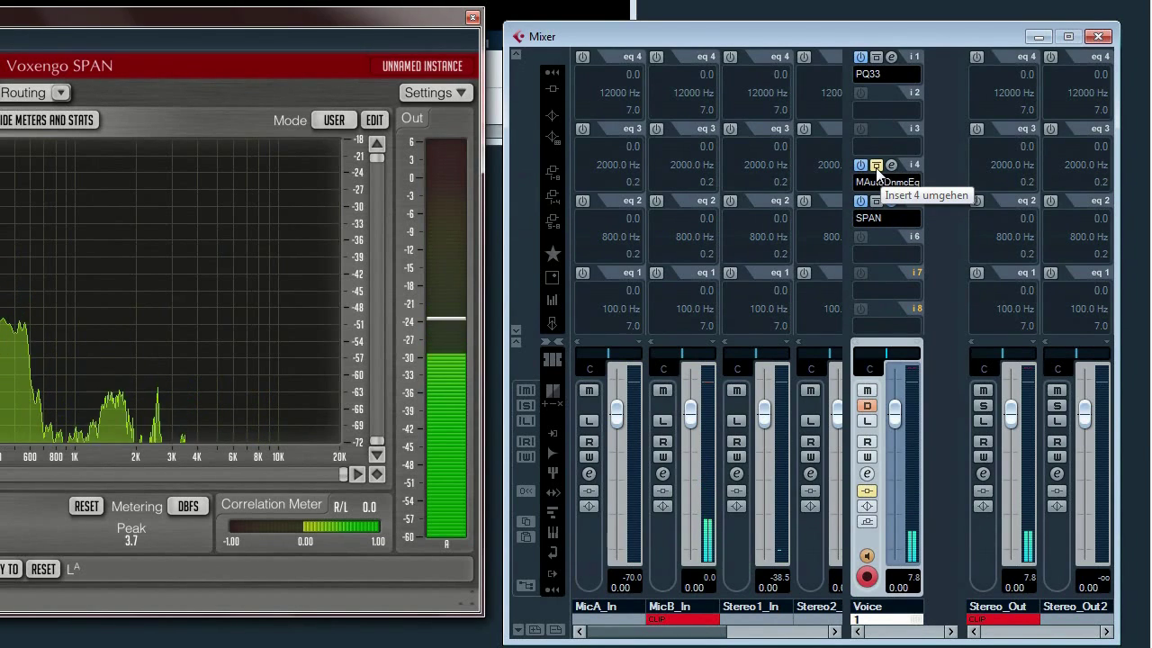
# - Open MAutoDynamicEq from Voice insert 4 beside SPAN and switch off its 120 Hz band
pyautogui.click(890, 165)
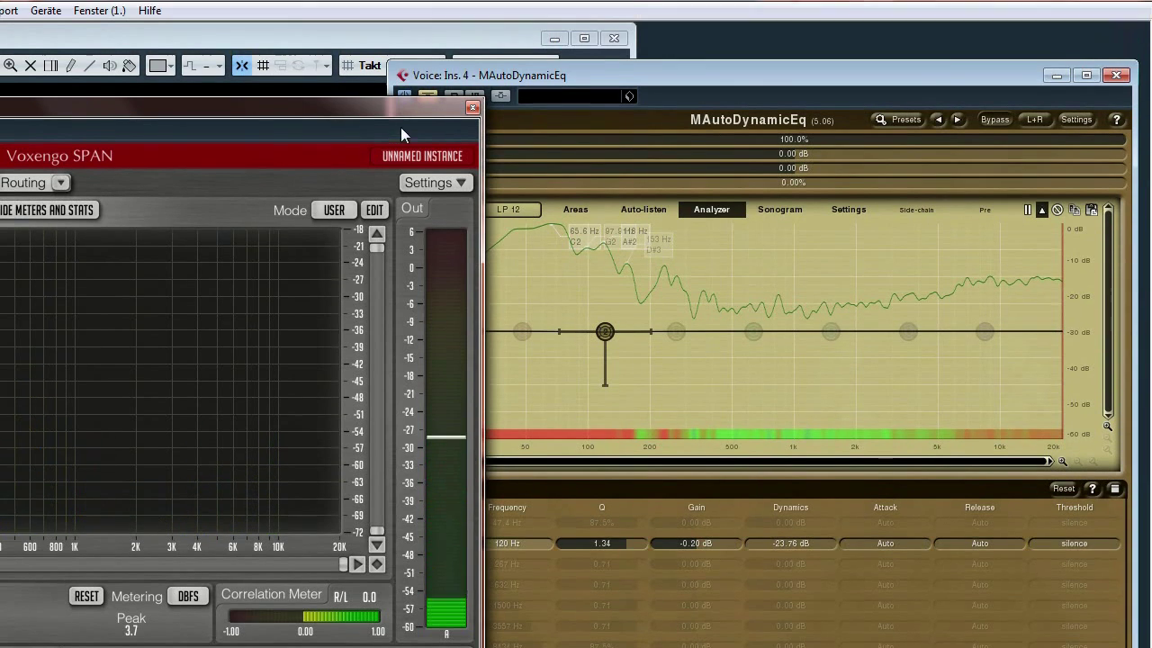
pyautogui.moveTo(409, 126); pyautogui.dragTo(275, 120)
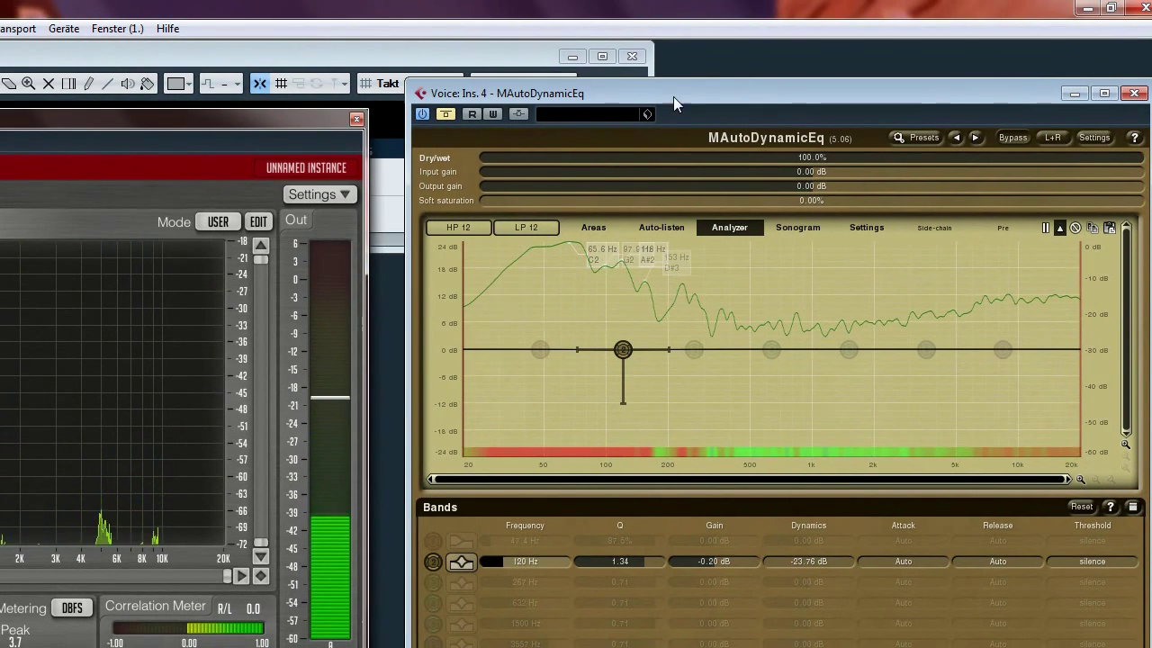
pyautogui.moveTo(655, 93)
pyautogui.mouseDown()
pyautogui.moveTo(631, 96)
pyautogui.moveTo(647, 98)
pyautogui.mouseUp()
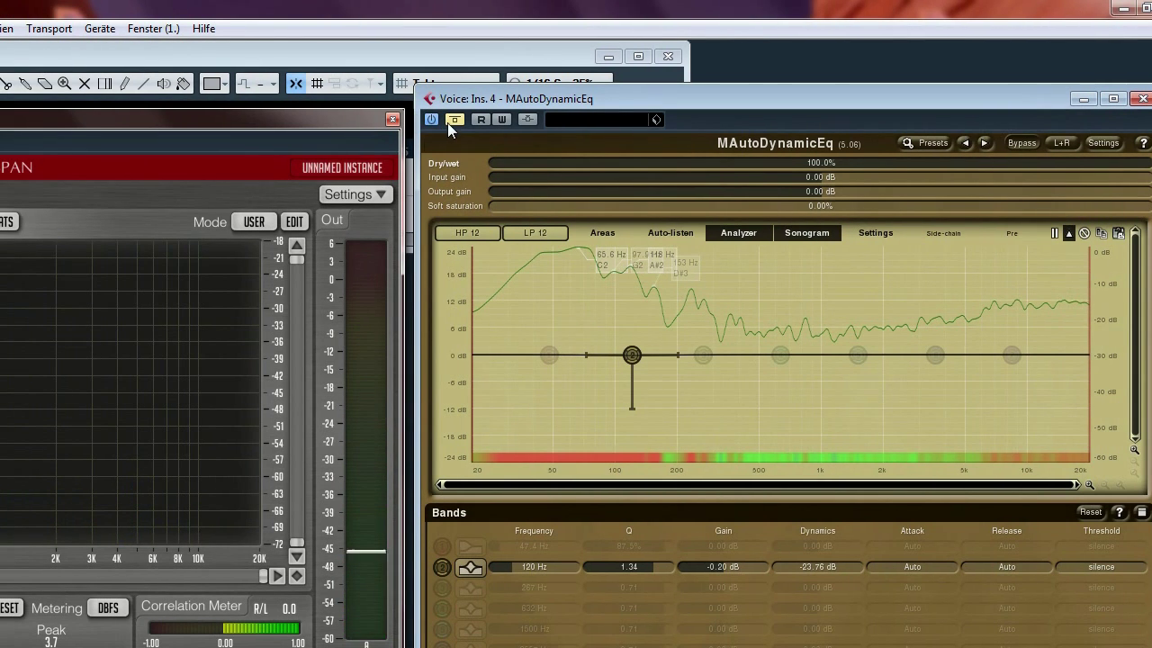
pyautogui.doubleClick(632, 355)
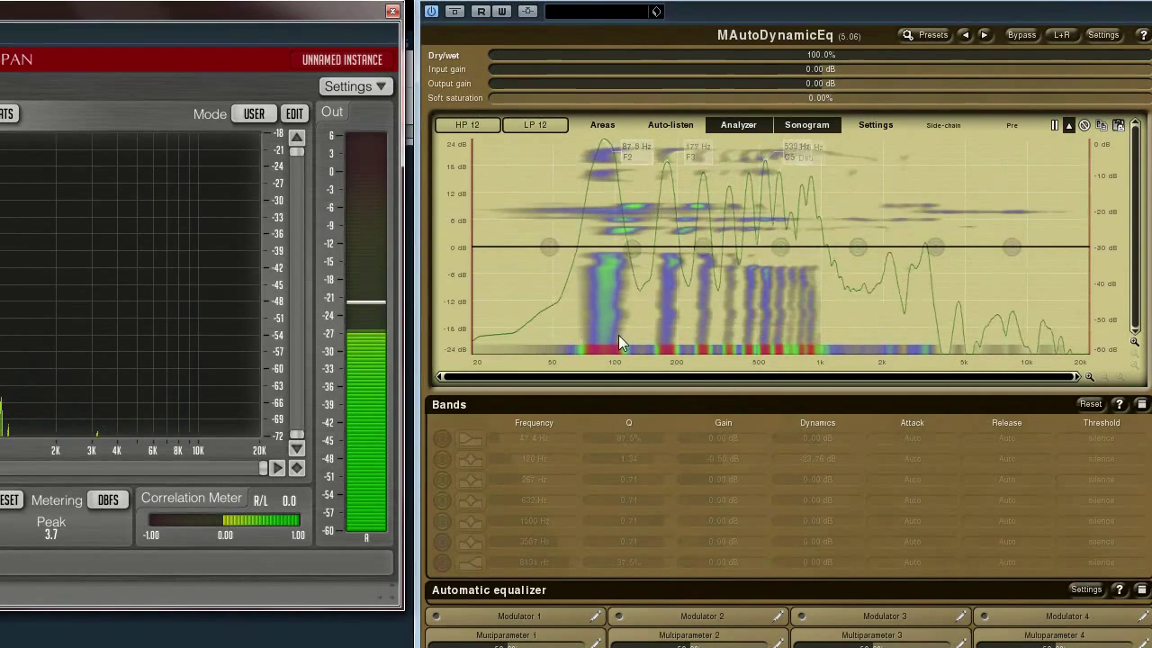
# - Re-enable the 120 Hz band and sweep its dynamic gain, settling at -24.00 dB
pyautogui.click(632, 250)
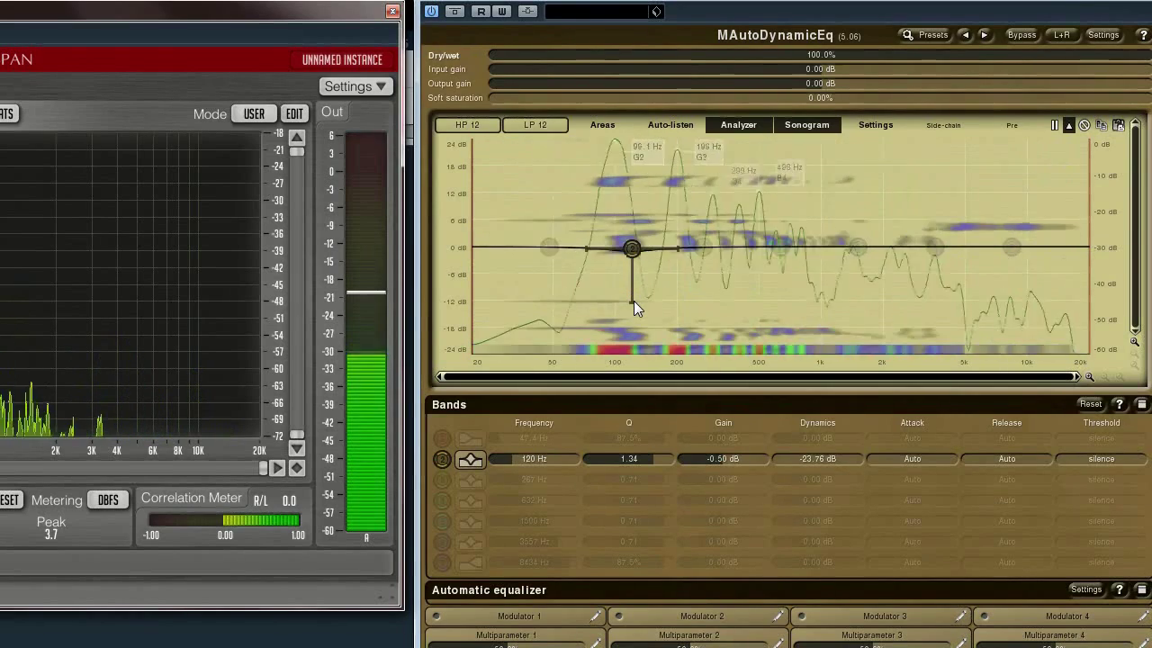
pyautogui.moveTo(633, 303)
pyautogui.mouseDown()
pyautogui.moveTo(631, 236)
pyautogui.moveTo(631, 301)
pyautogui.mouseUp()
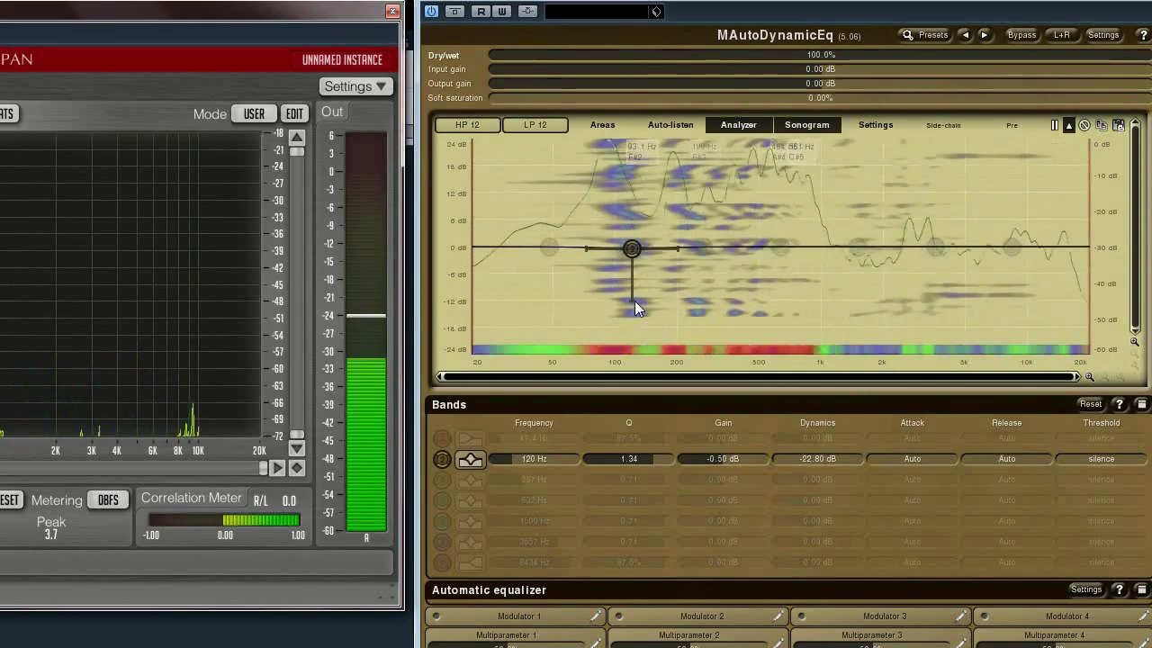
pyautogui.moveTo(633, 302); pyautogui.dragTo(631, 195)
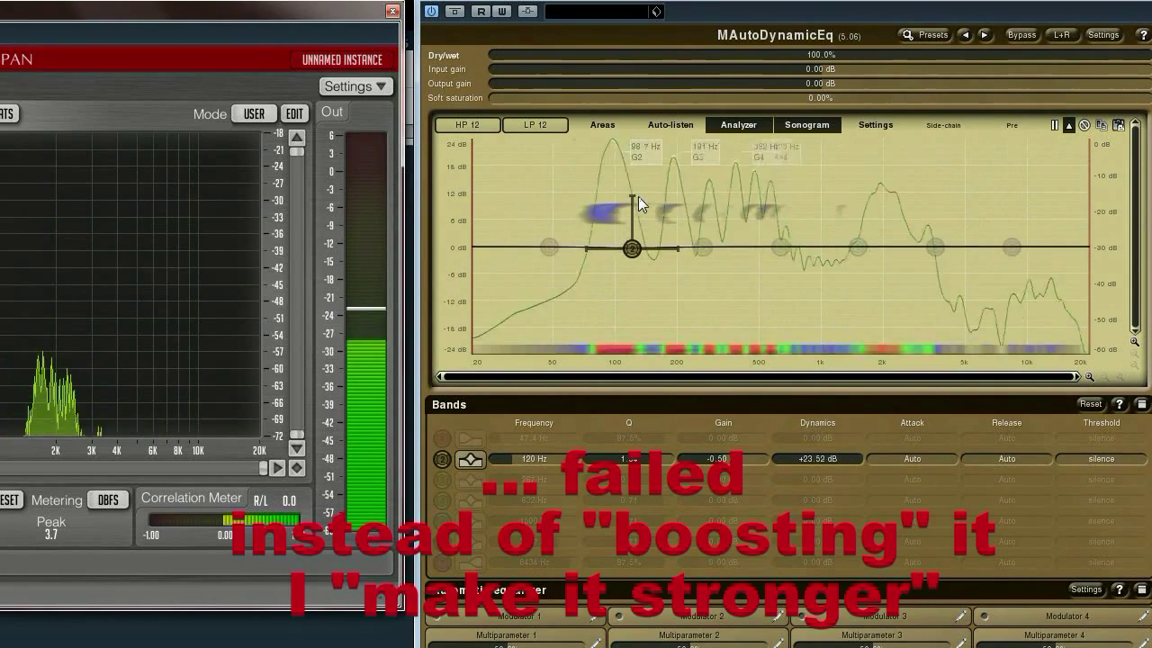
pyautogui.moveTo(633, 197); pyautogui.dragTo(633, 302)
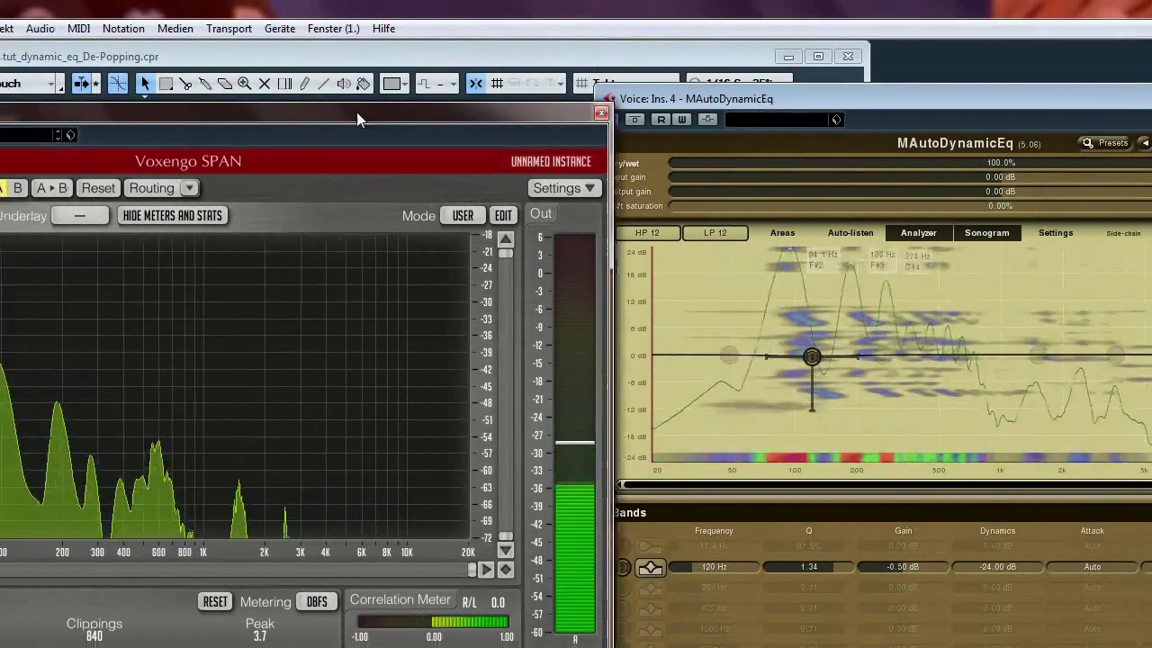
# - Position the Voxengo SPAN window right beside the MAutoDynamicEq editor
pyautogui.moveTo(316, 113); pyautogui.dragTo(398, 107)
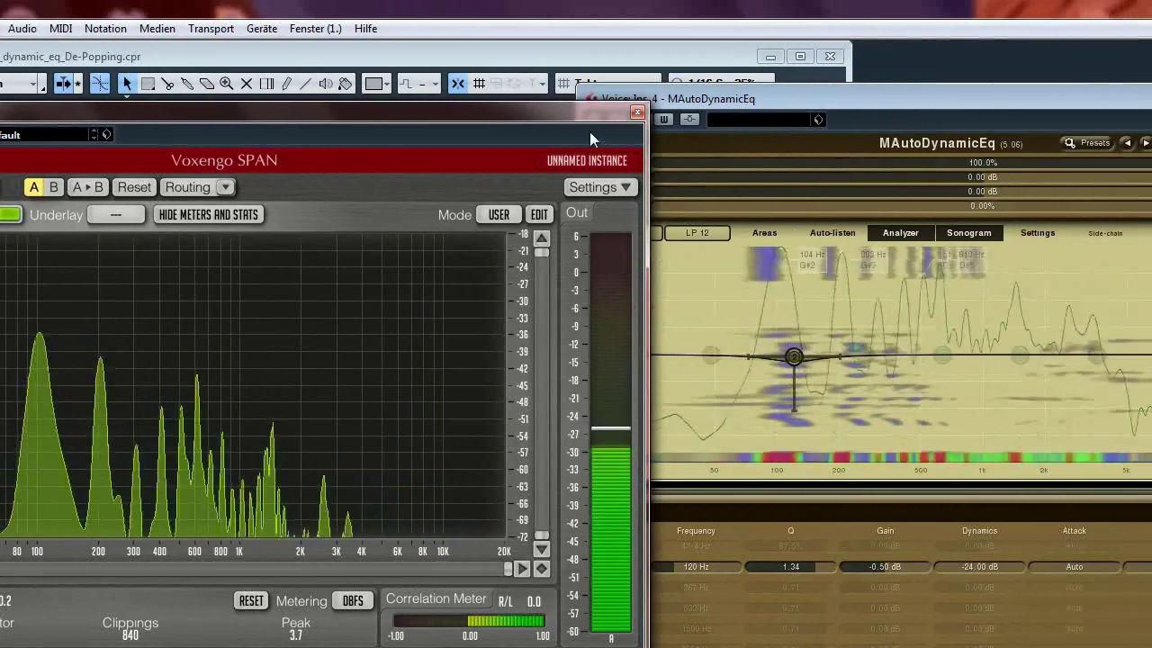
pyautogui.moveTo(591, 138); pyautogui.dragTo(557, 132)
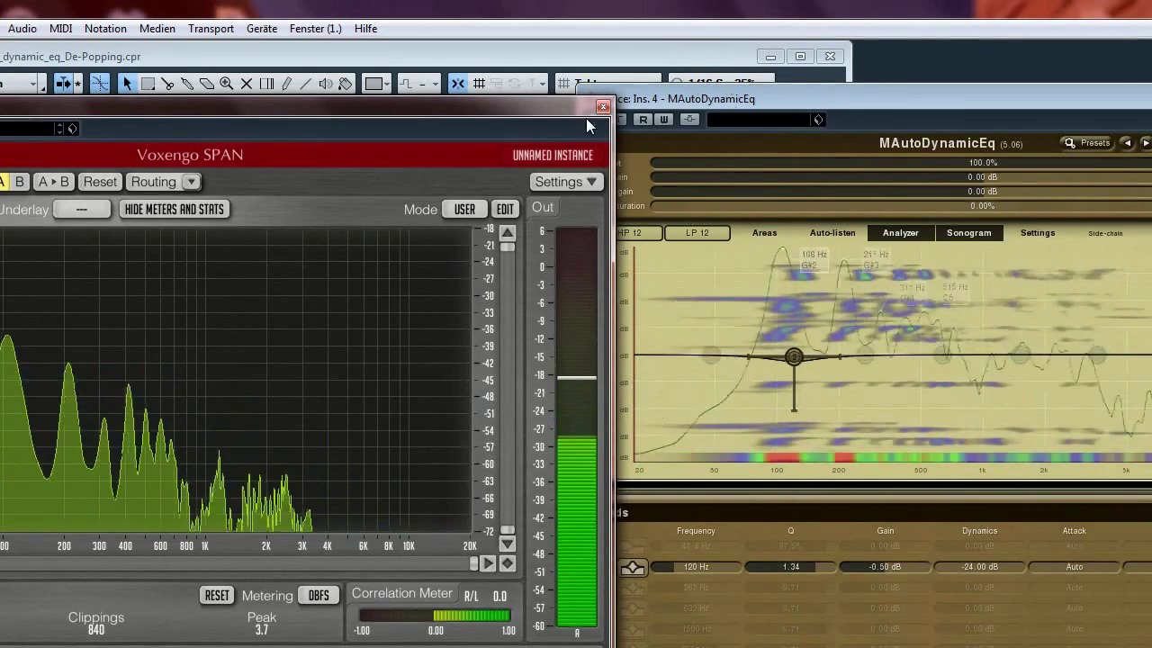
pyautogui.moveTo(586, 118); pyautogui.dragTo(553, 107)
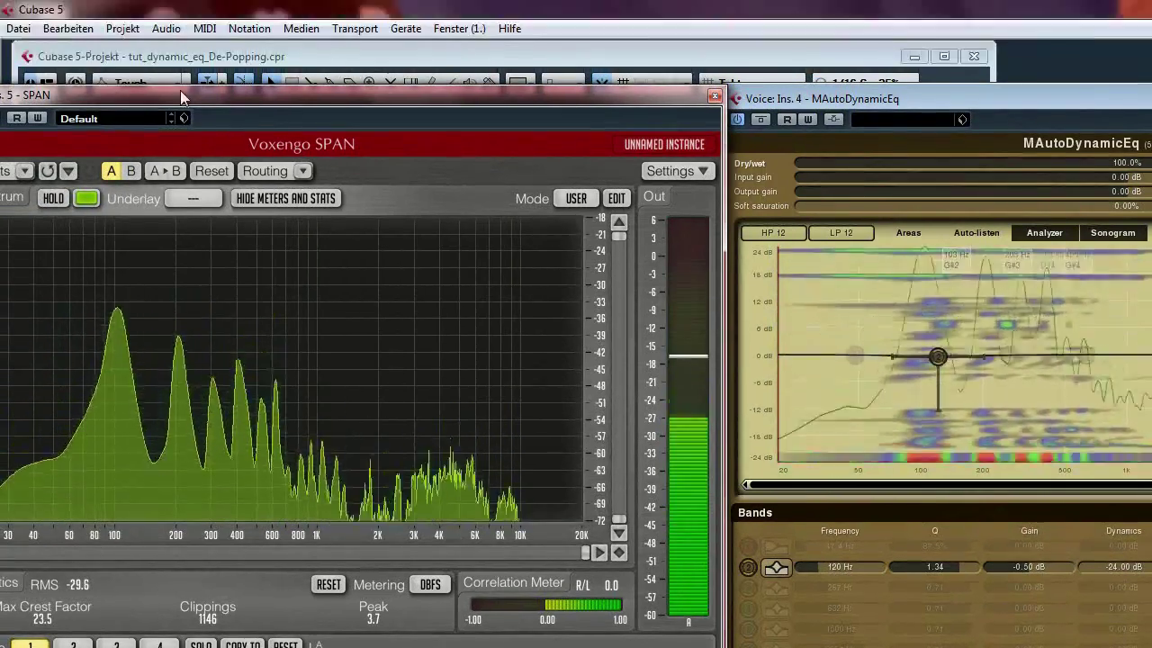
# - Bring SPAN and MAutoDynamicEq into view and toggle the EQ's bypass to compare
pyautogui.moveTo(180, 90); pyautogui.dragTo(295, 102)
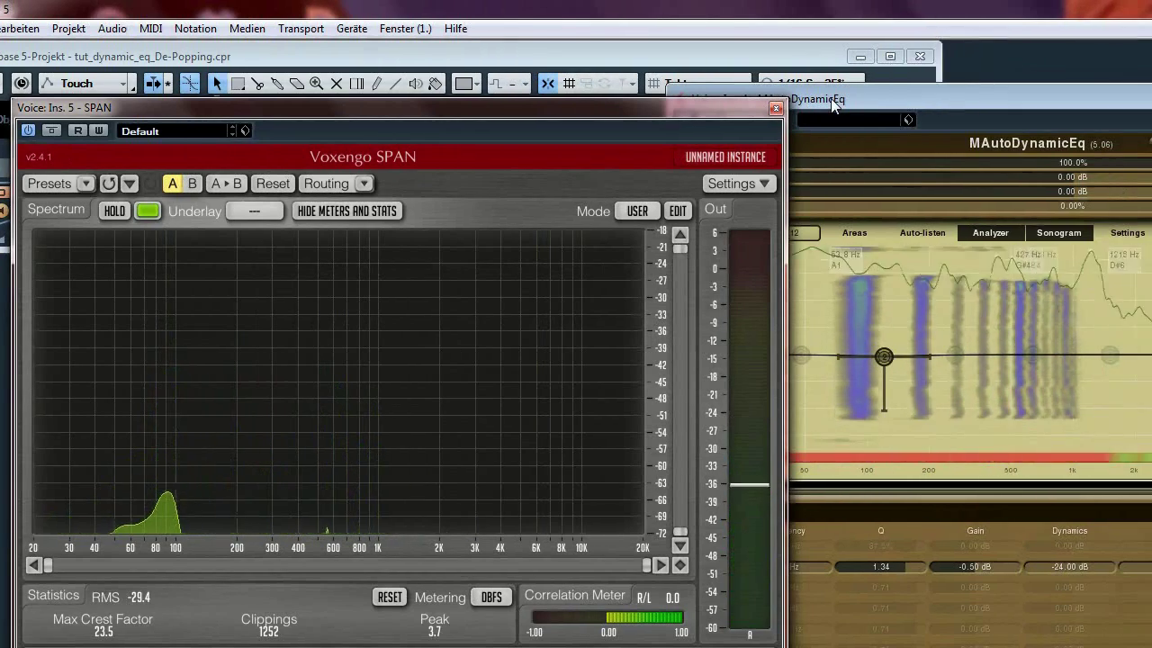
pyautogui.moveTo(832, 106); pyautogui.dragTo(956, 94)
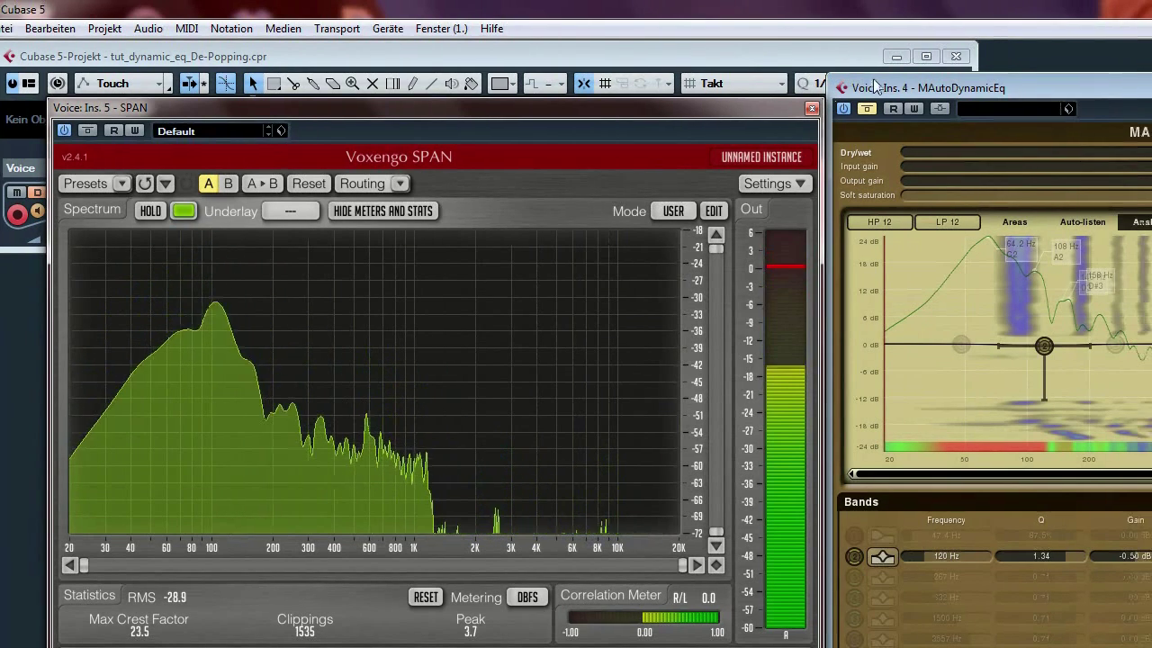
pyautogui.click(867, 108)
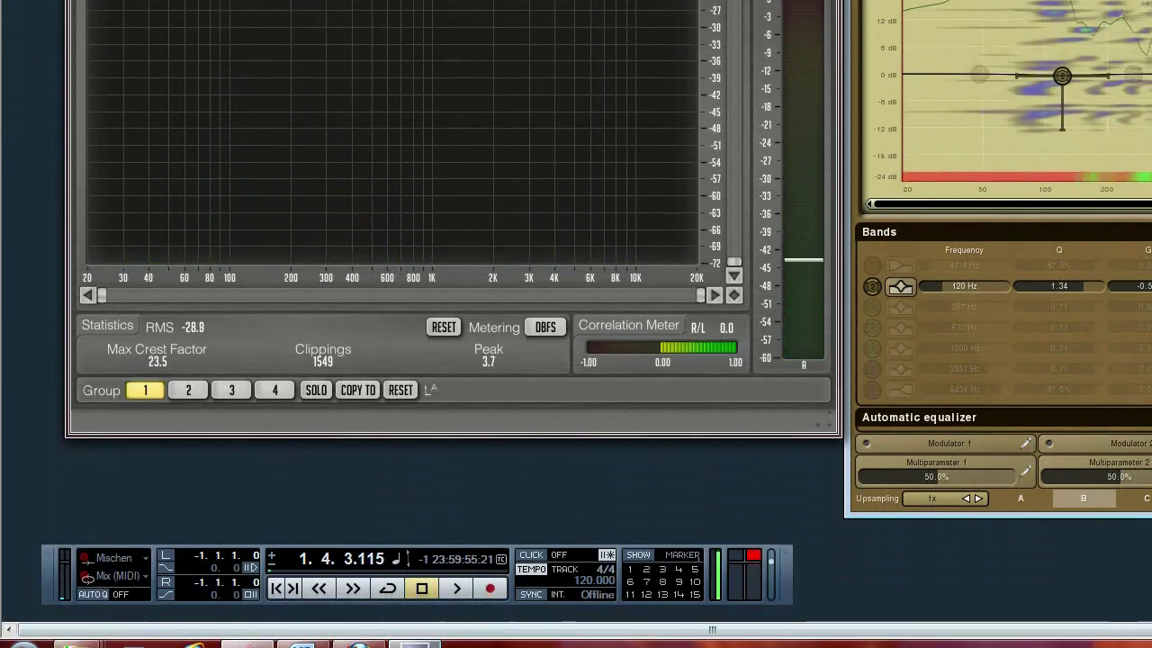
# - Minimise and restore Cubase, then close the MAutoDynamicEq editor
pyautogui.click(420, 632)
pyautogui.click(419, 632)
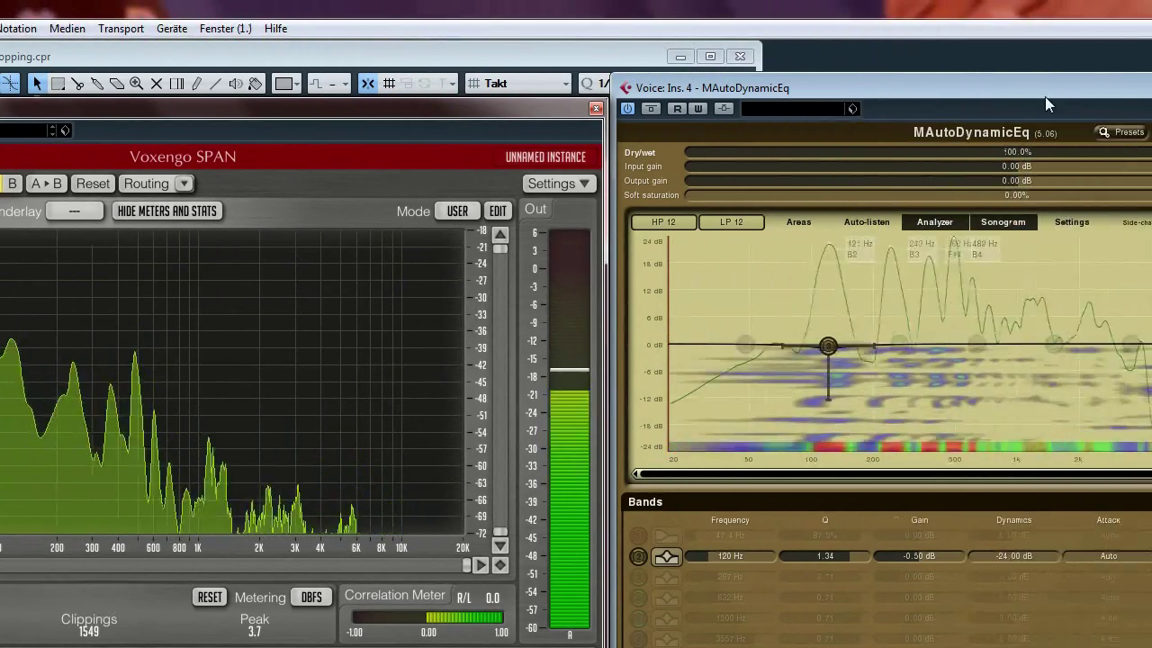
pyautogui.moveTo(1044, 97); pyautogui.dragTo(719, 111)
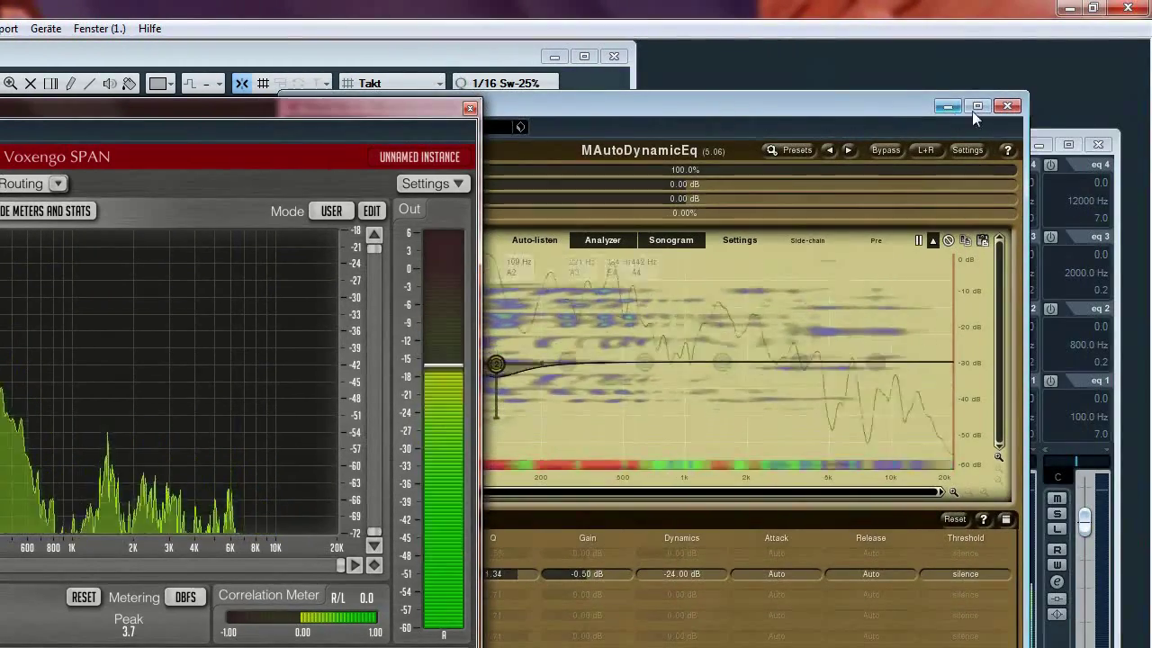
pyautogui.click(1005, 103)
# - Close the SPAN window and the De-Popping project without saving
pyautogui.click(470, 108)
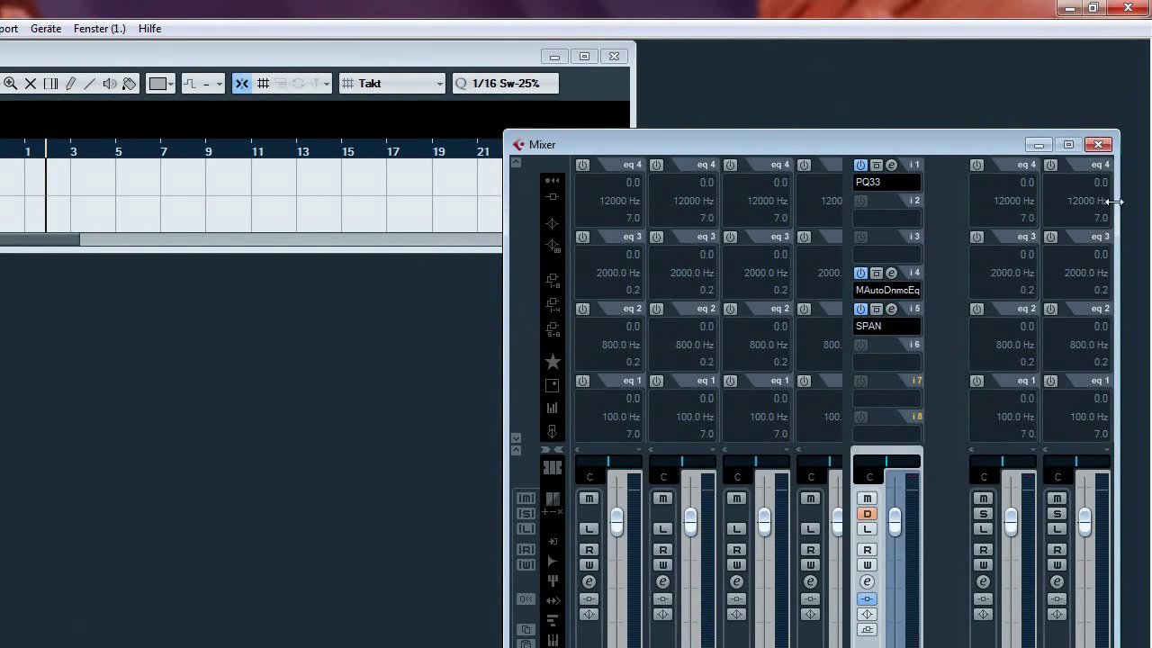
pyautogui.click(612, 58)
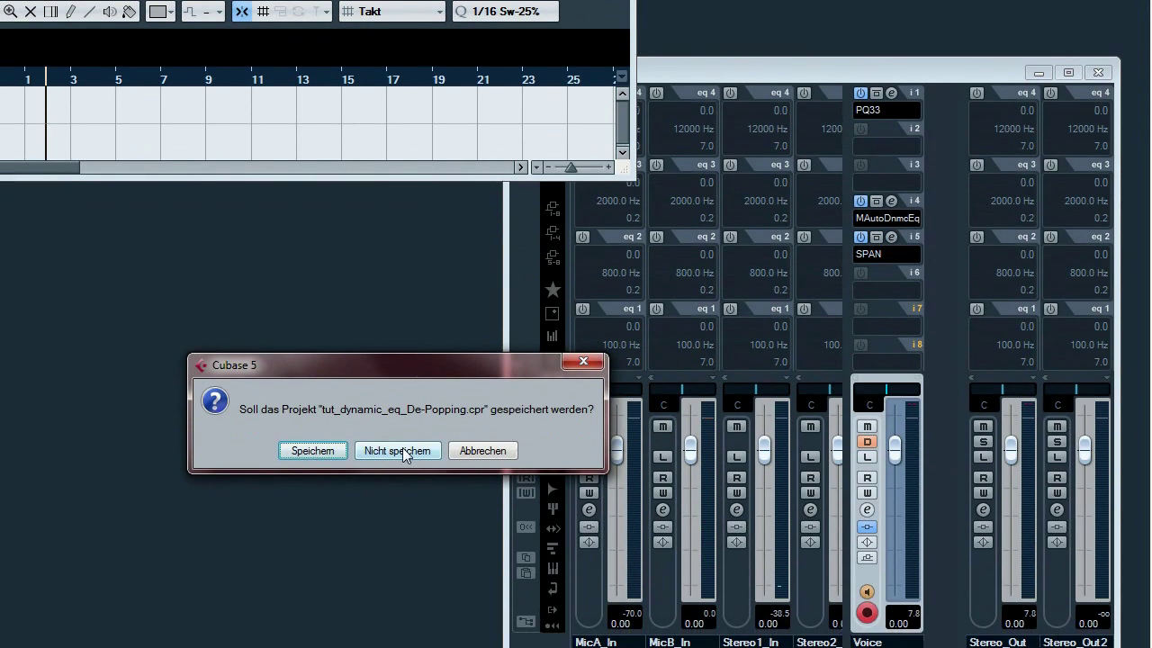
pyautogui.click(397, 451)
# - Open the recent project tut_dynamic_eq_De-Essing.cpr from the Datei menu
pyautogui.click(18, 28)
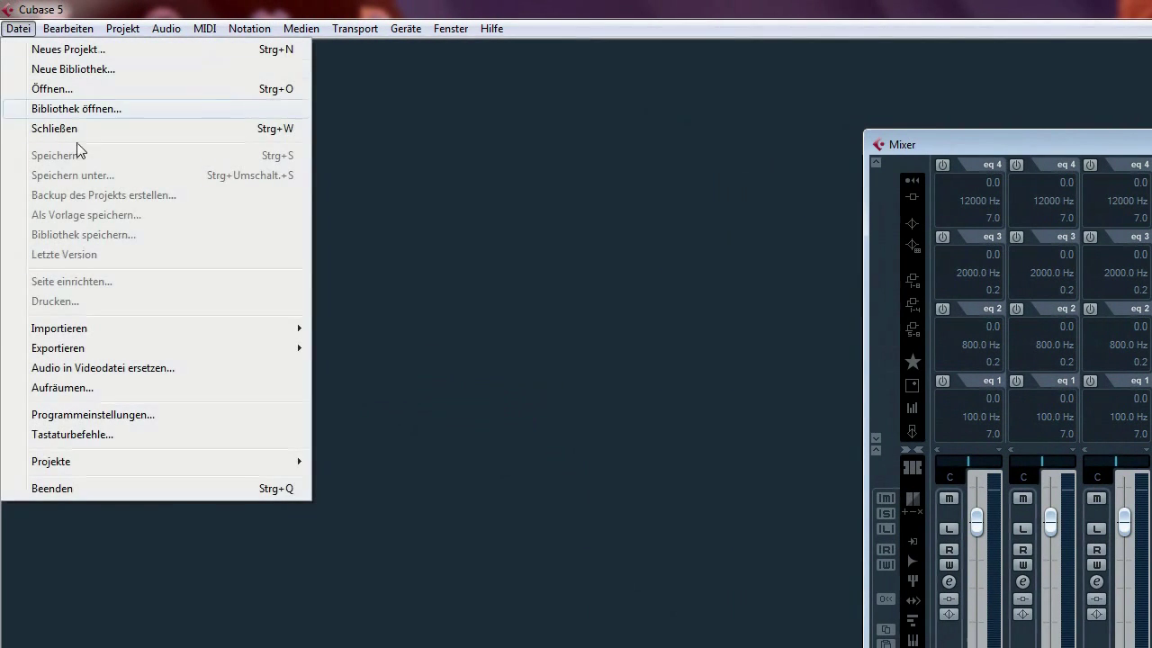
pyautogui.moveTo(131, 459)
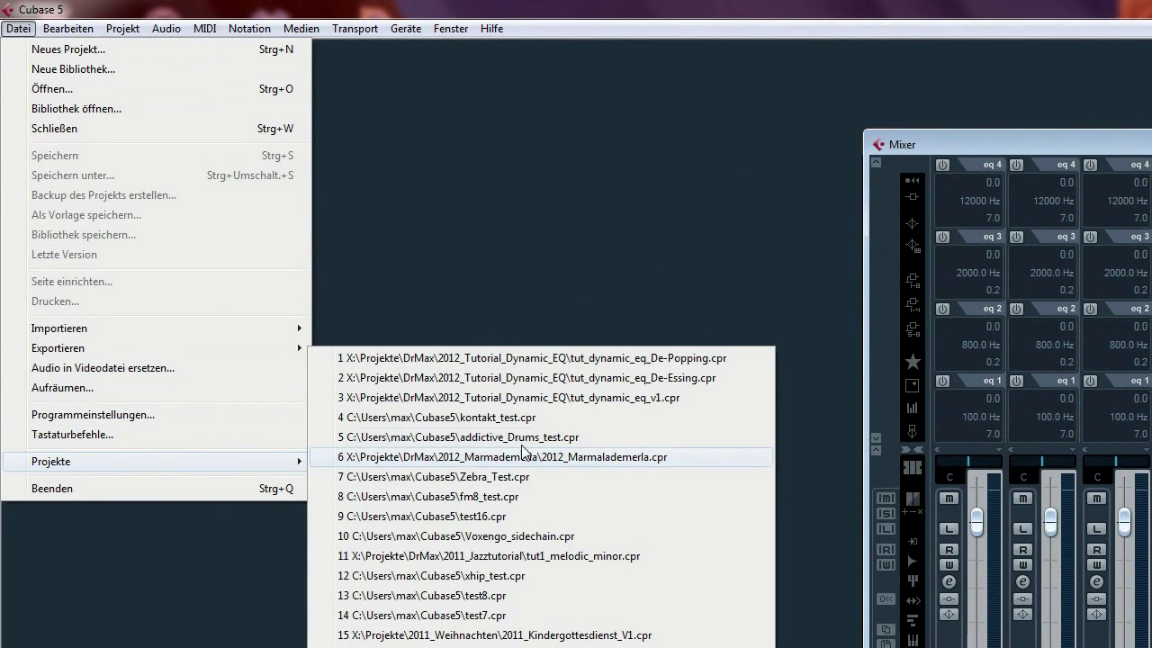
pyautogui.click(552, 386)
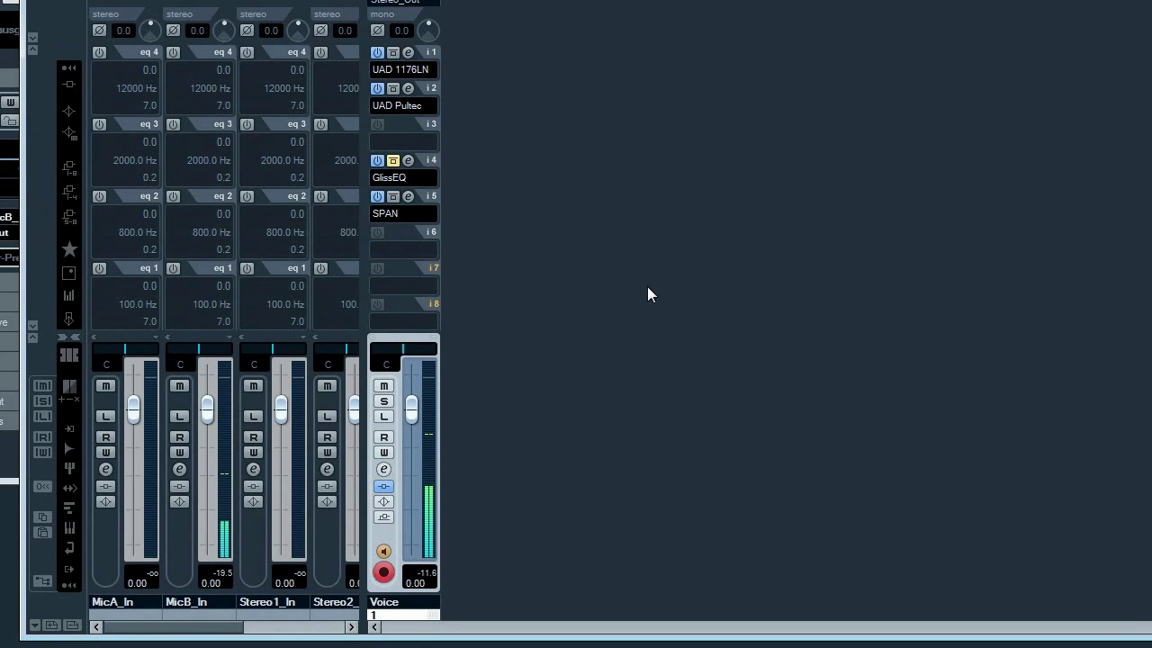
pyautogui.click(409, 89)
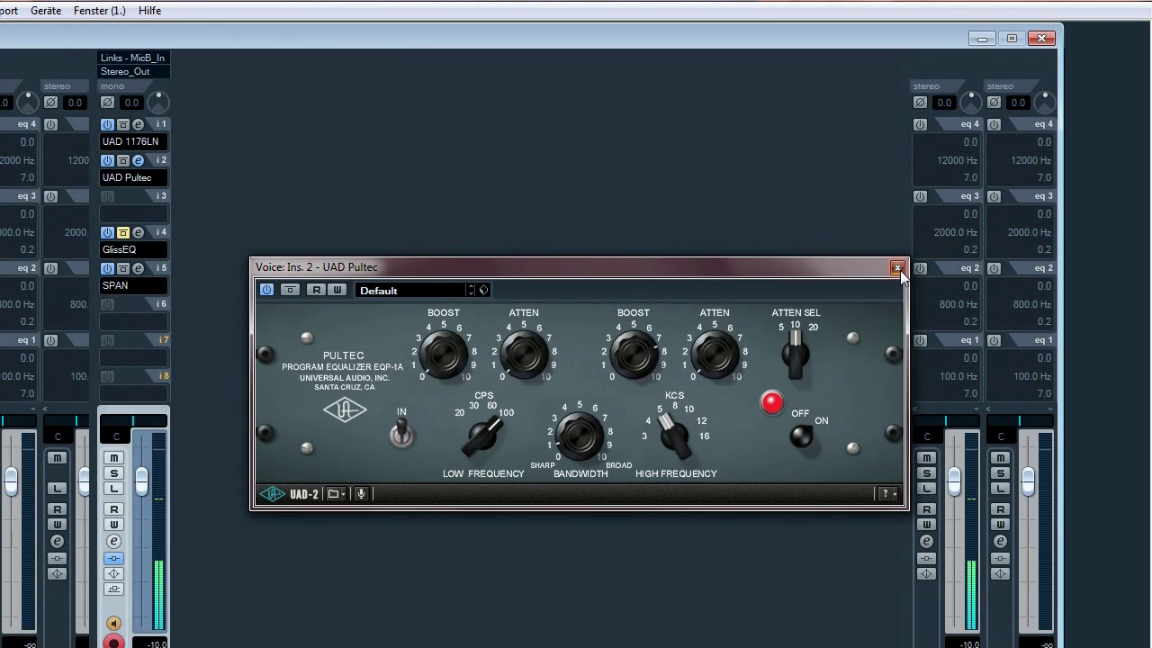
pyautogui.click(897, 269)
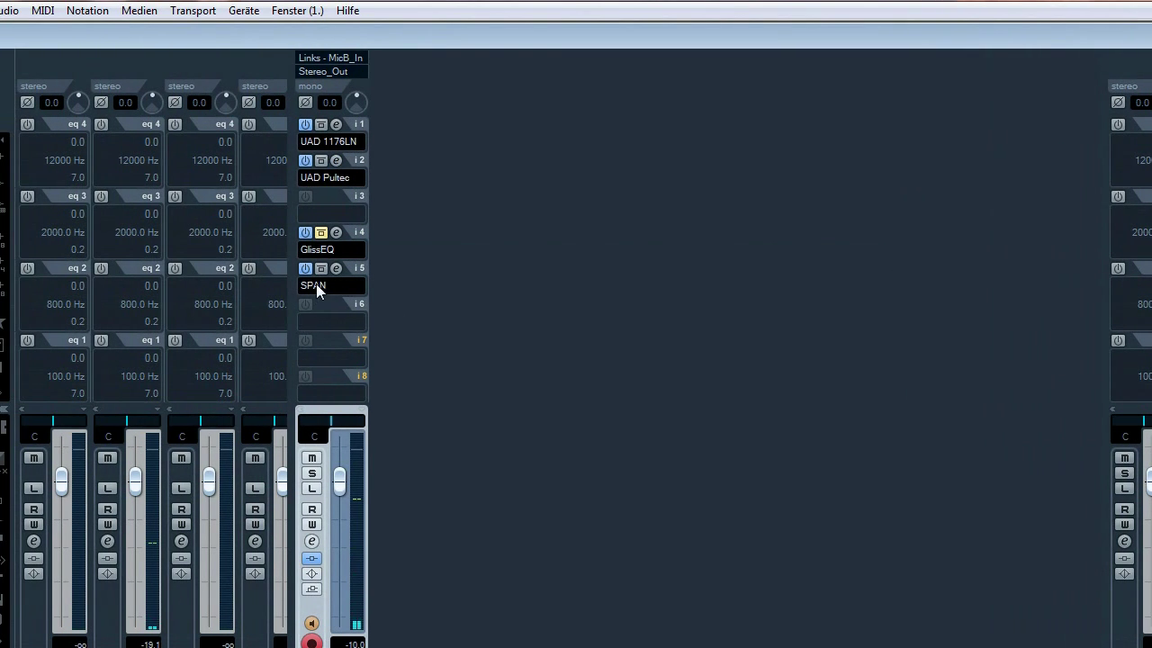
# - Open SPAN from Voice insert 5 and arrange it beside the Mixer
pyautogui.click(335, 268)
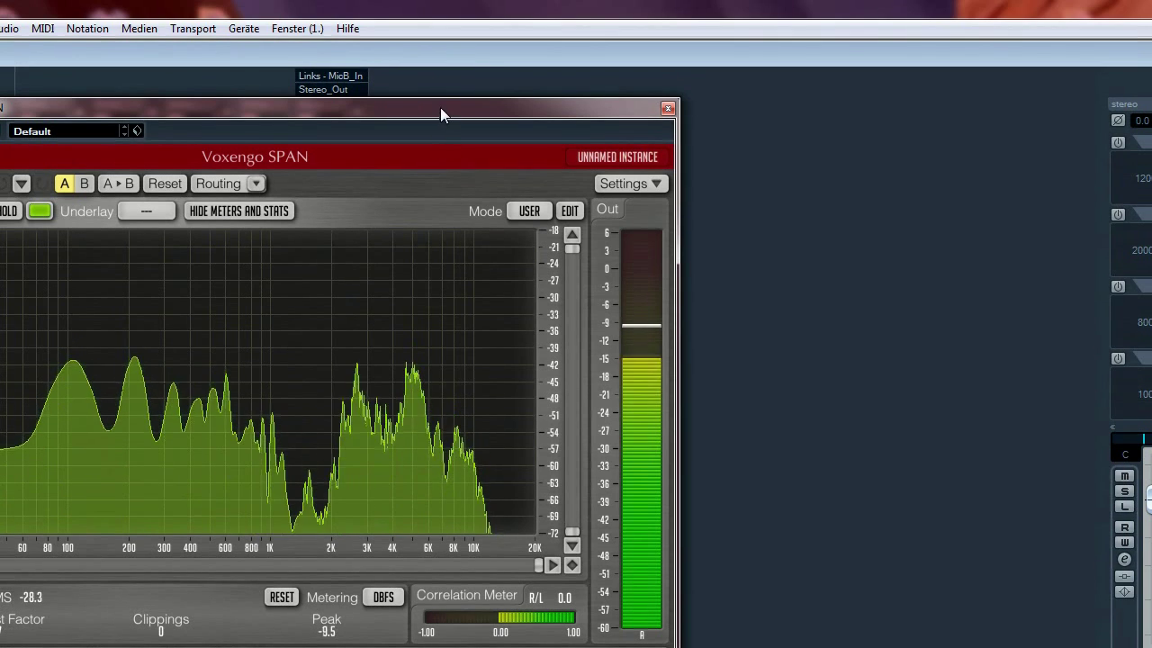
pyautogui.moveTo(440, 89); pyautogui.dragTo(427, 148)
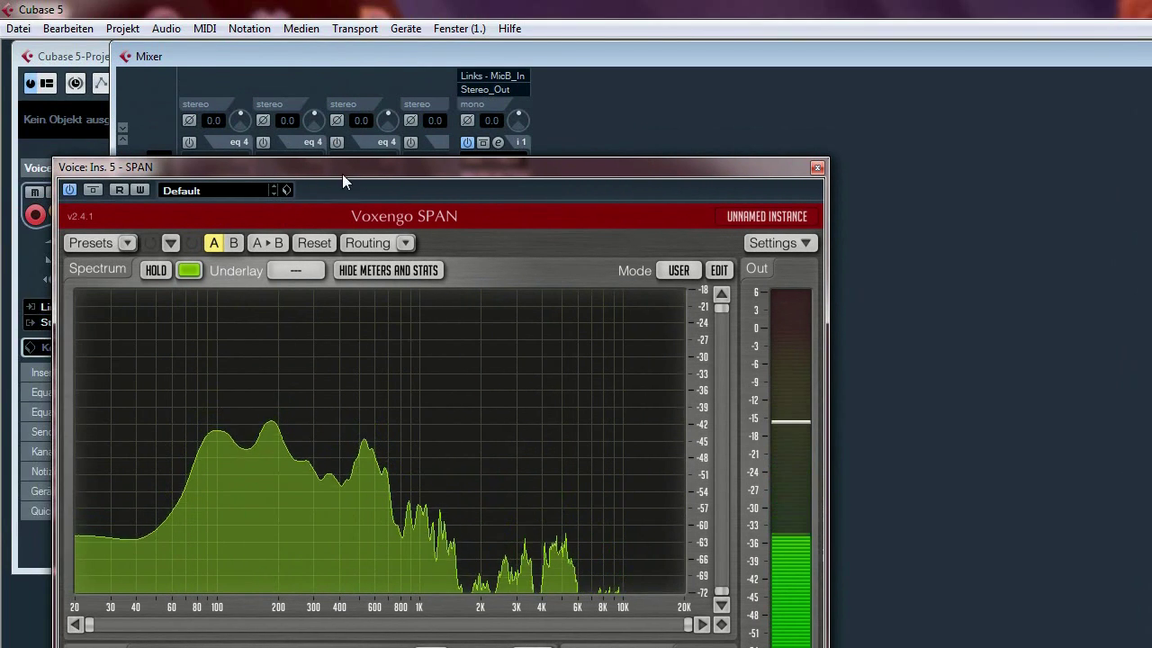
pyautogui.moveTo(324, 133); pyautogui.dragTo(257, 165)
pyautogui.moveTo(546, 23); pyautogui.dragTo(1086, 112)
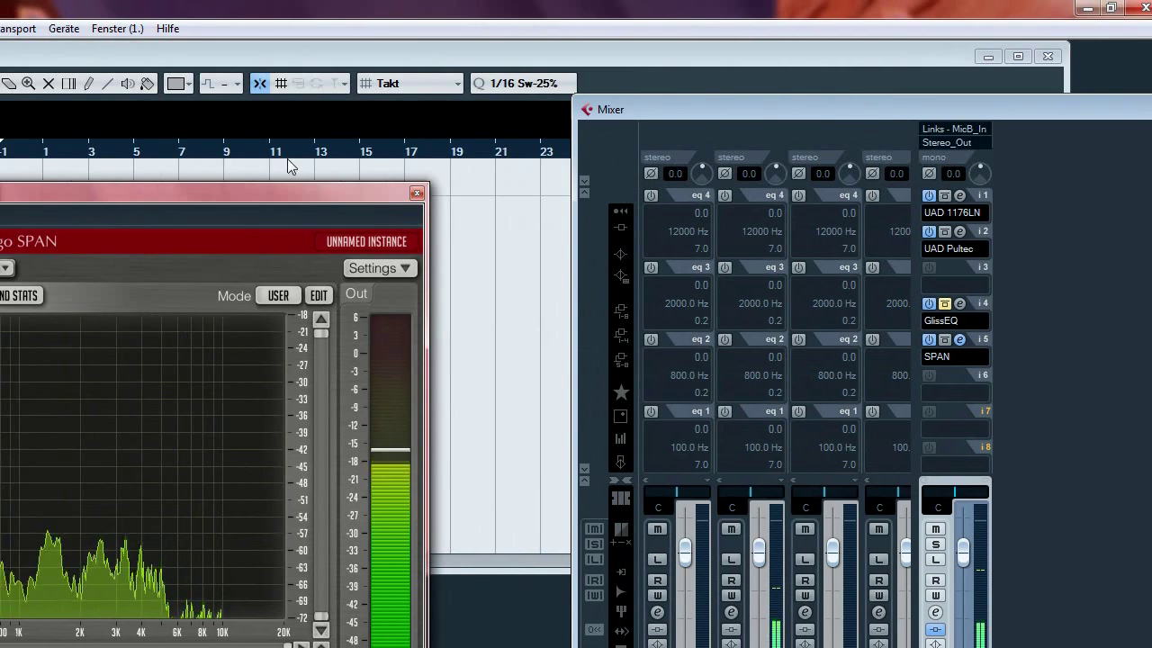
pyautogui.moveTo(237, 192); pyautogui.dragTo(336, 169)
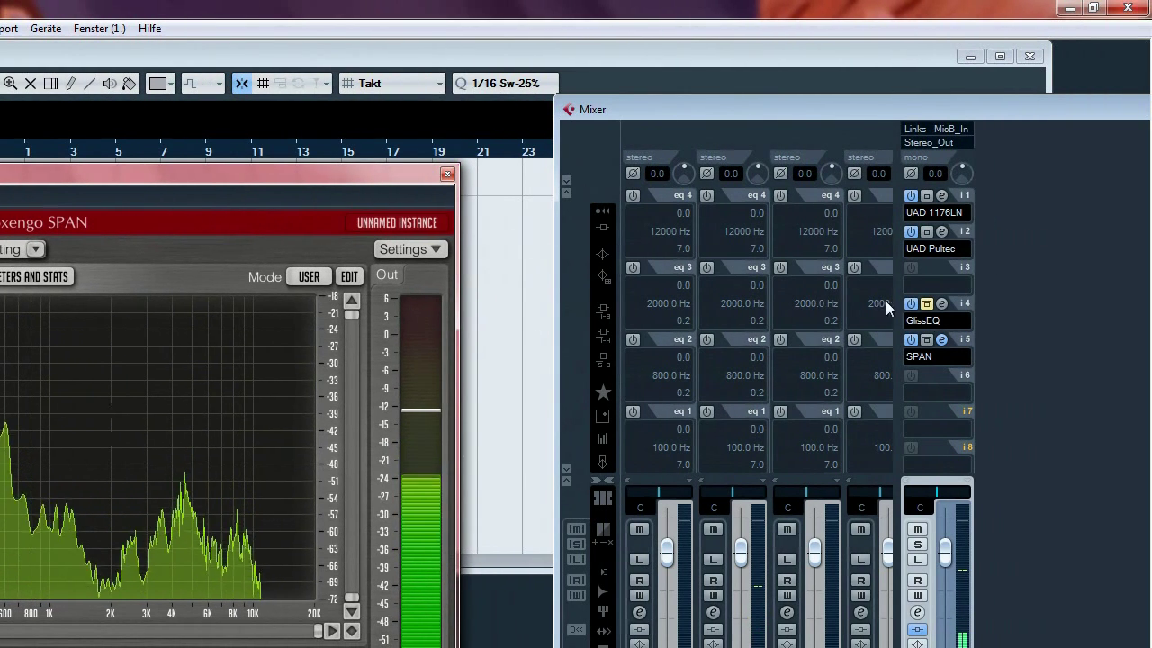
# - Open GlissEQ from Voice insert 4 and move it beside SPAN
pyautogui.click(941, 304)
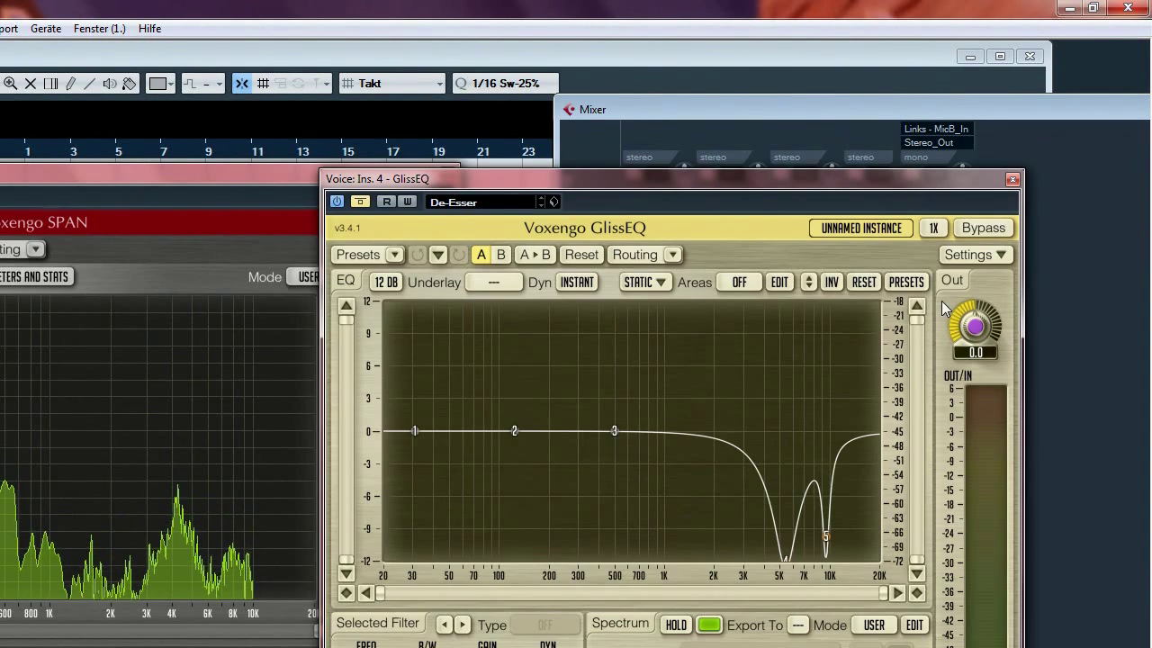
pyautogui.moveTo(556, 177); pyautogui.dragTo(718, 157)
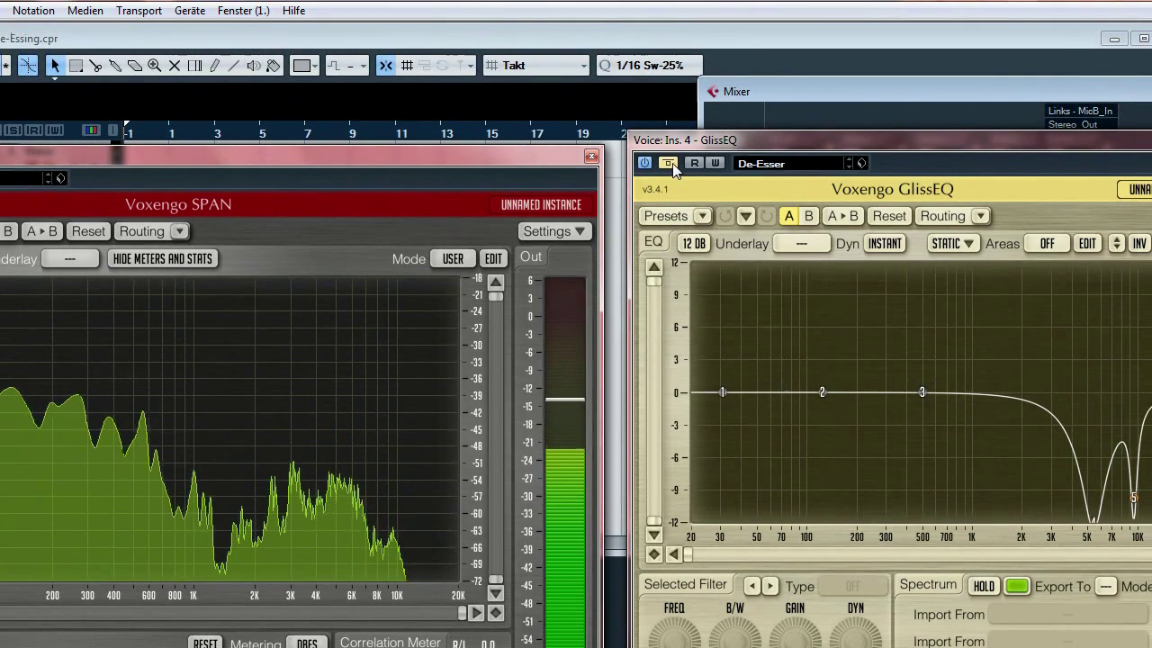
pyautogui.moveTo(879, 144); pyautogui.dragTo(797, 155)
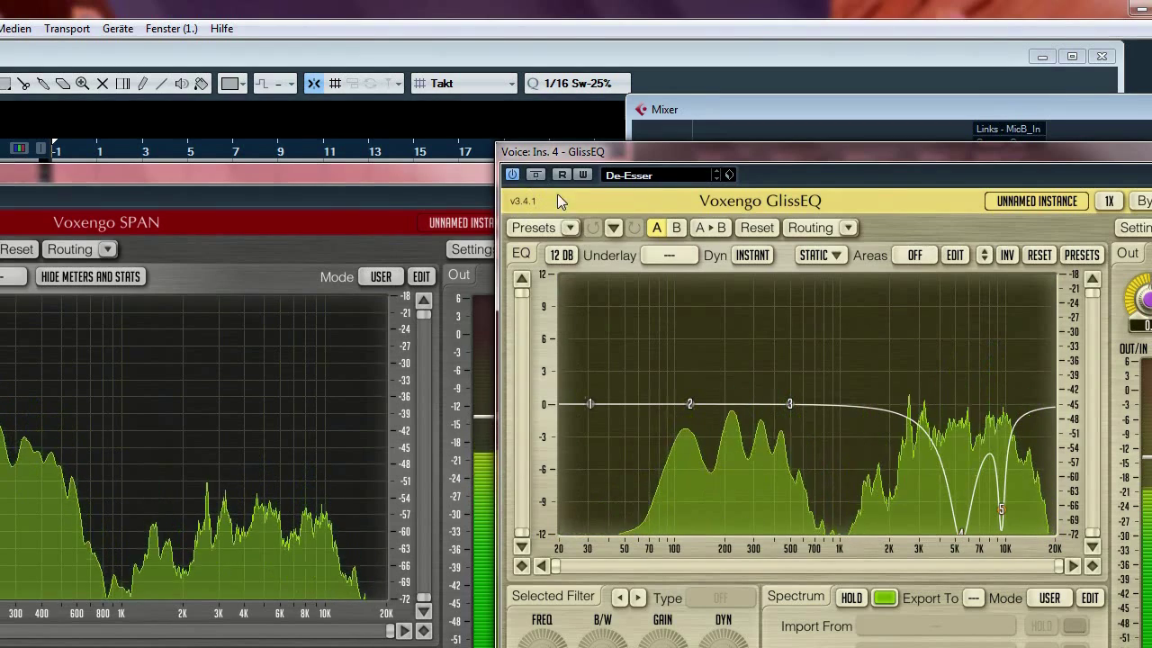
pyautogui.click(535, 175)
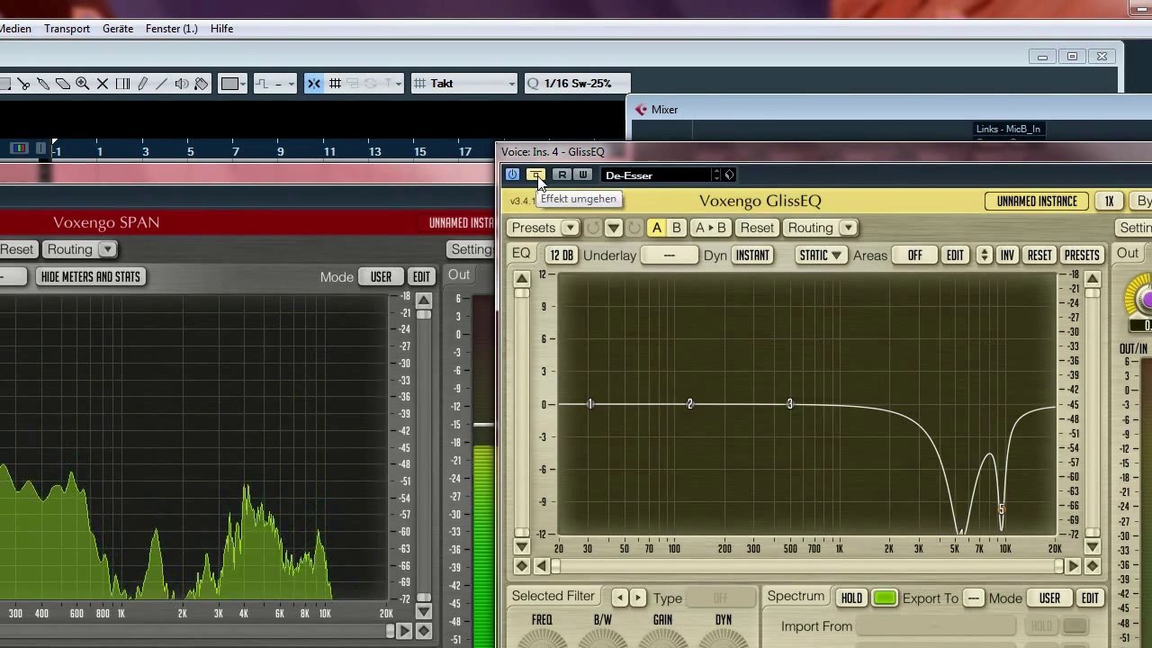
pyautogui.click(536, 174)
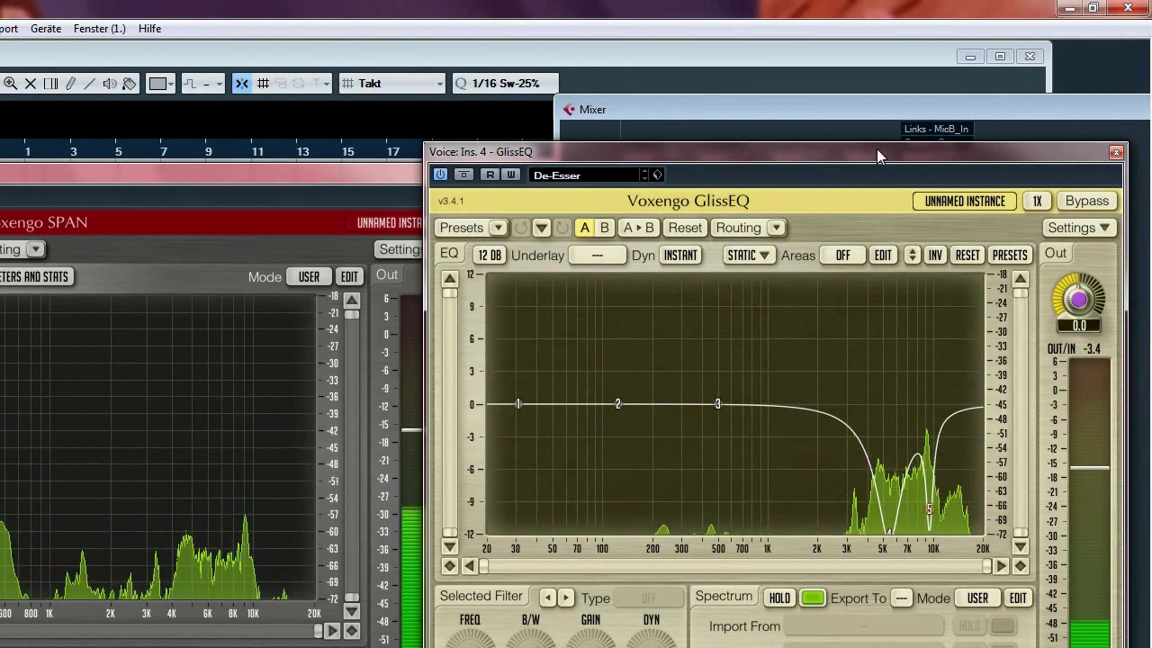
pyautogui.moveTo(876, 149); pyautogui.dragTo(754, 123)
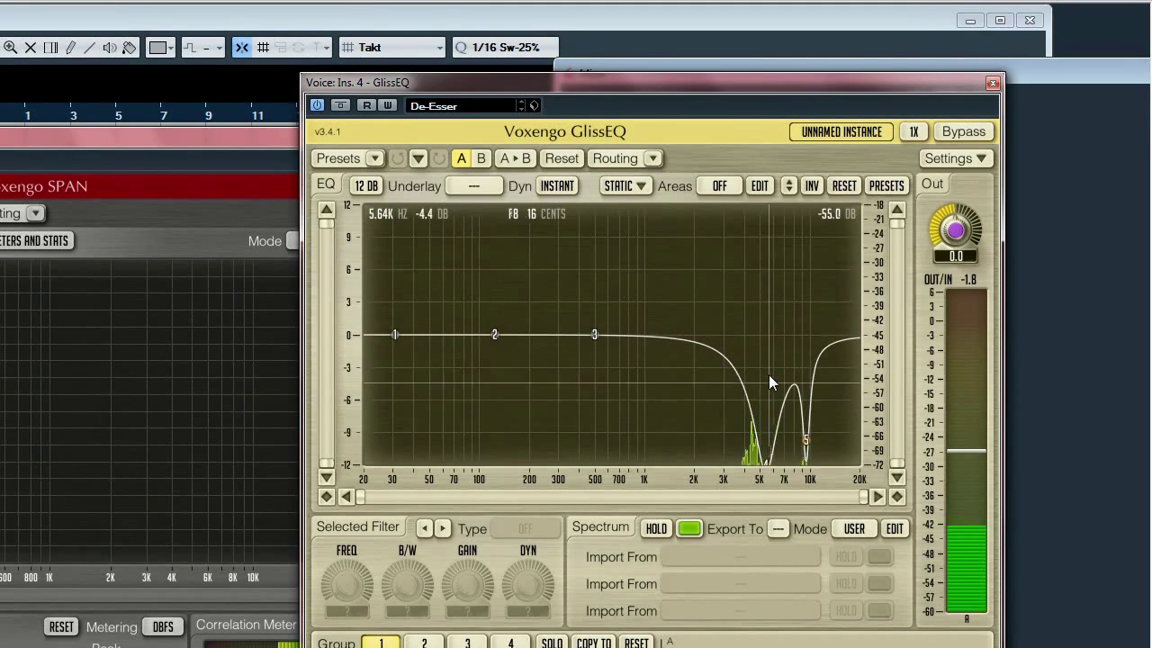
pyautogui.click(766, 466)
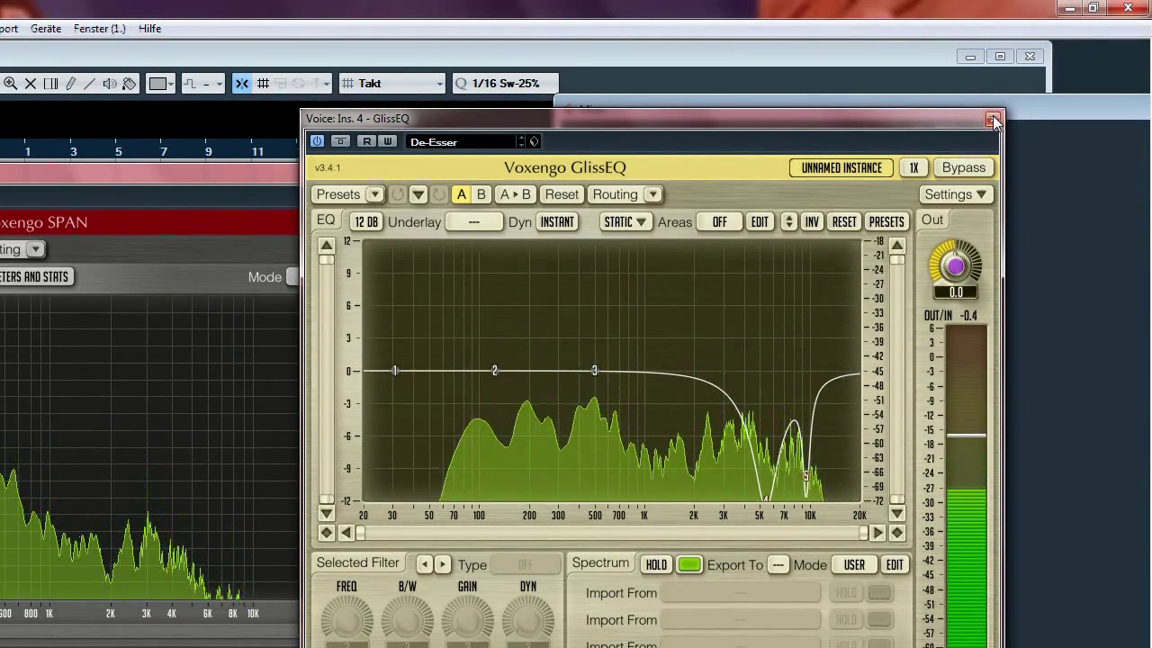
# - Close GlissEQ, the Mixer, SPAN and the De-Essing project window
pyautogui.click(992, 120)
pyautogui.moveTo(998, 114); pyautogui.dragTo(702, 121)
pyautogui.moveTo(896, 128); pyautogui.dragTo(496, 128)
pyautogui.moveTo(977, 136); pyautogui.dragTo(754, 129)
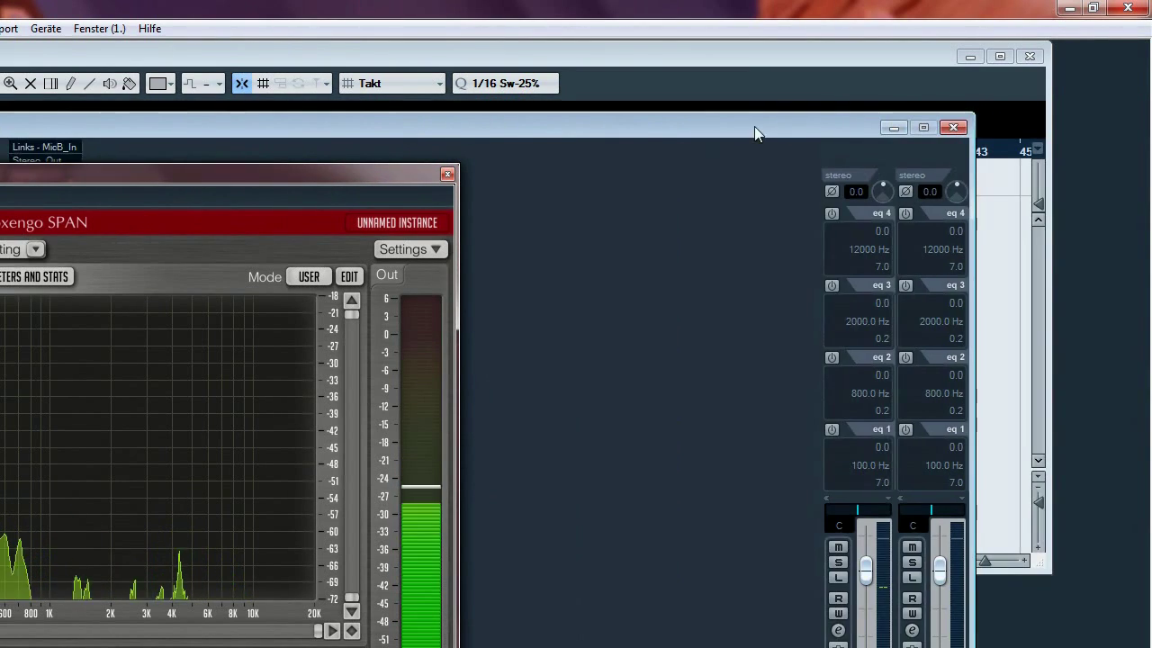
pyautogui.click(957, 128)
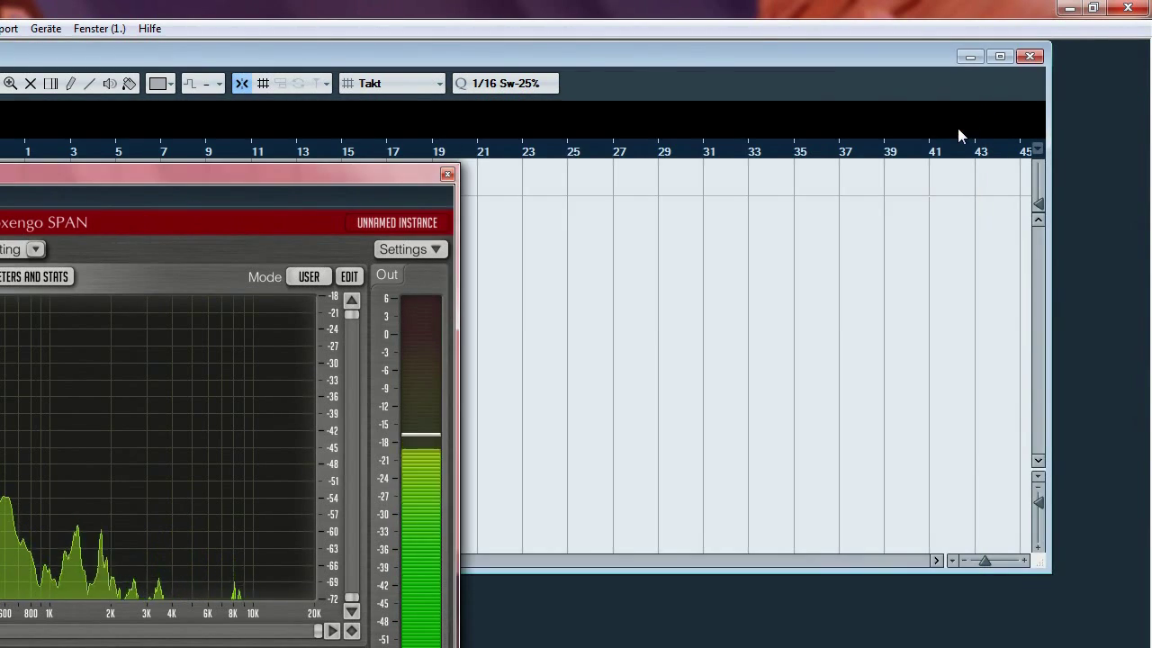
pyautogui.click(448, 174)
pyautogui.click(1030, 57)
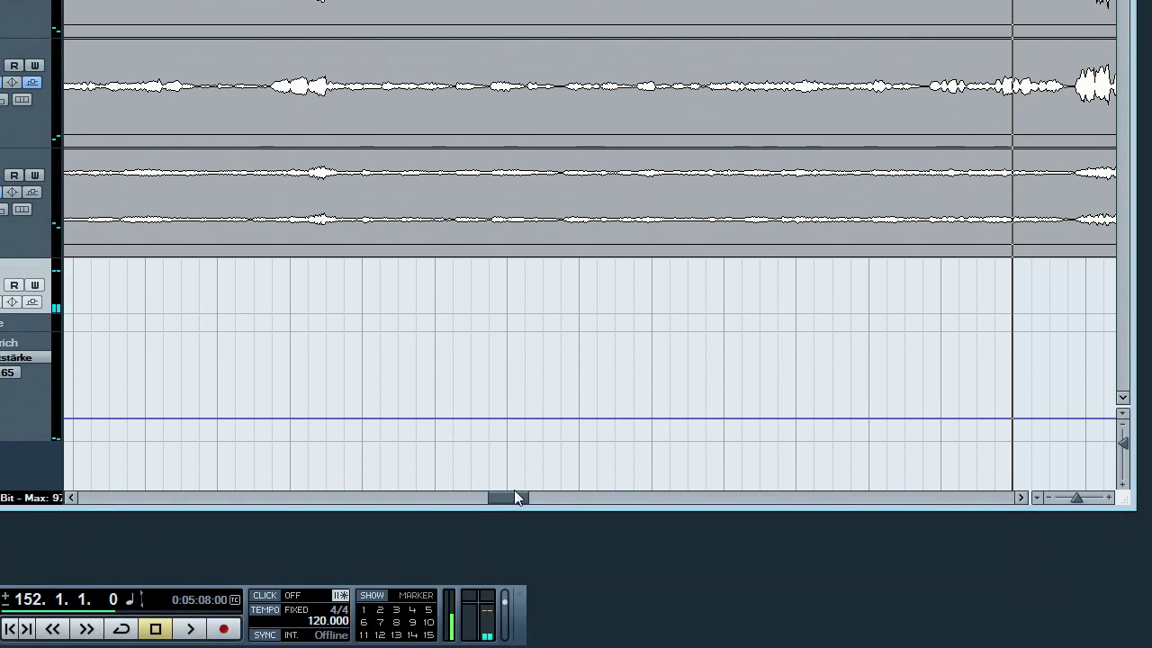
# - Scroll the arrangement to bar 152 and open the Mixer with F3
pyautogui.moveTo(514, 623); pyautogui.dragTo(518, 623)
pyautogui.moveTo(519, 481); pyautogui.dragTo(537, 478)
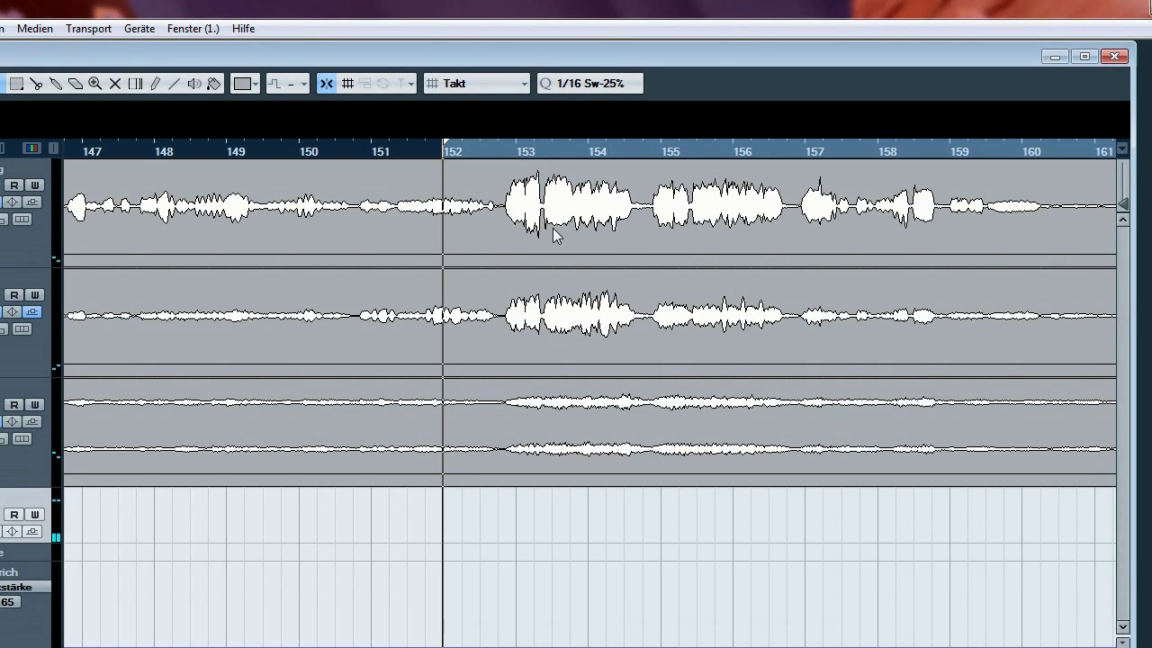
pyautogui.press('F3')
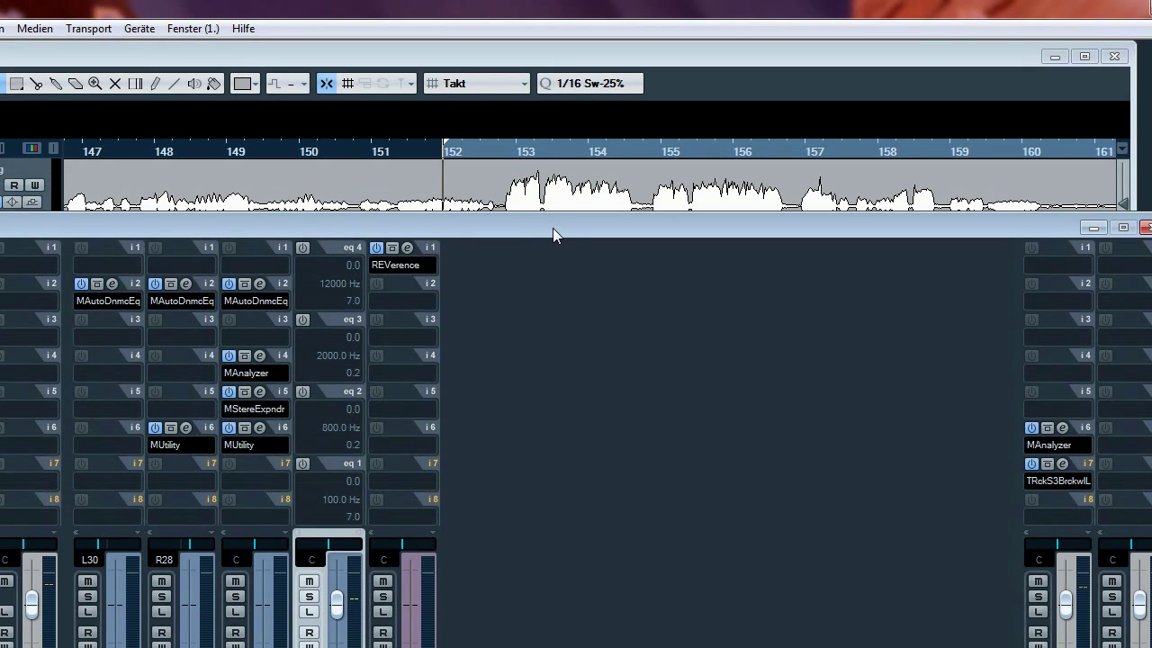
# - Open the MAutoDynamicEq editor on Gesang's insert 2, repositioning the Mixer and plugin windows
pyautogui.moveTo(555, 227); pyautogui.dragTo(728, 175)
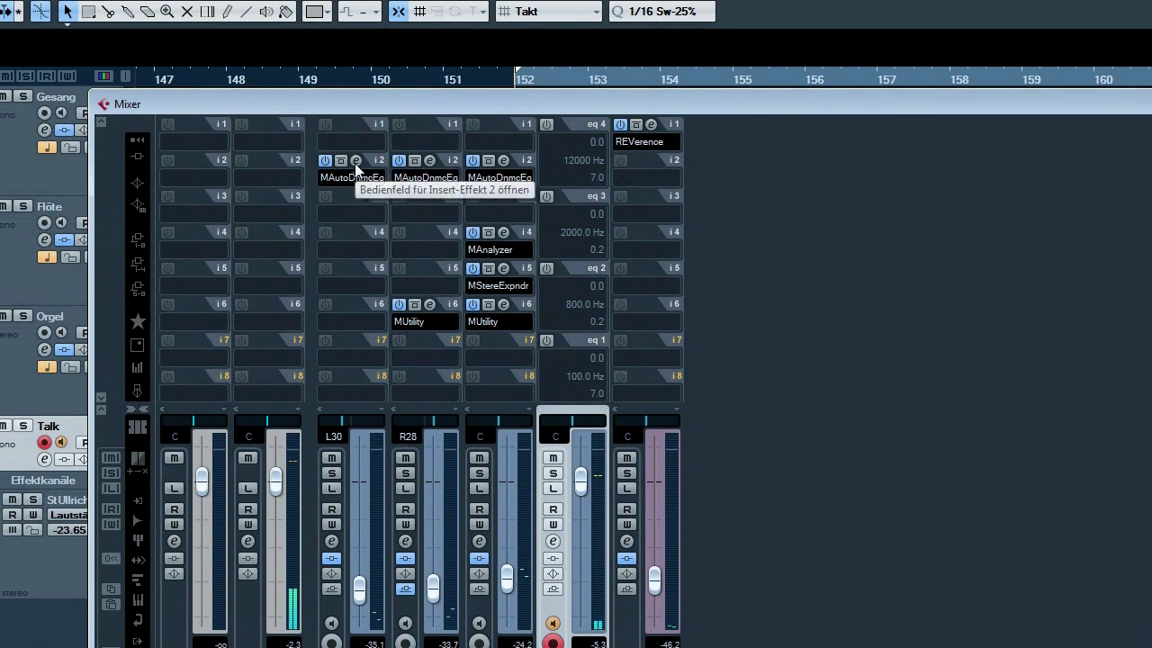
pyautogui.click(355, 70)
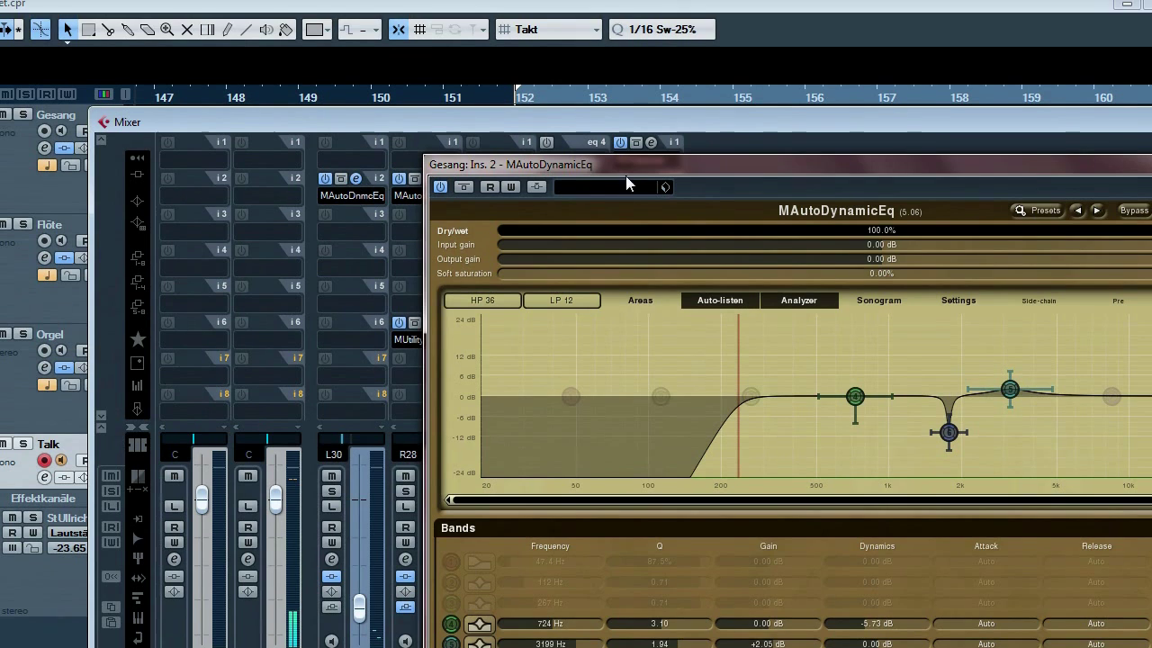
pyautogui.moveTo(625, 176); pyautogui.dragTo(670, 143)
# - Move the green band 4 node from 724 Hz to 735 Hz with a -5.73 dB cut at Q 3.10
pyautogui.moveTo(425, 123); pyautogui.dragTo(215, 123)
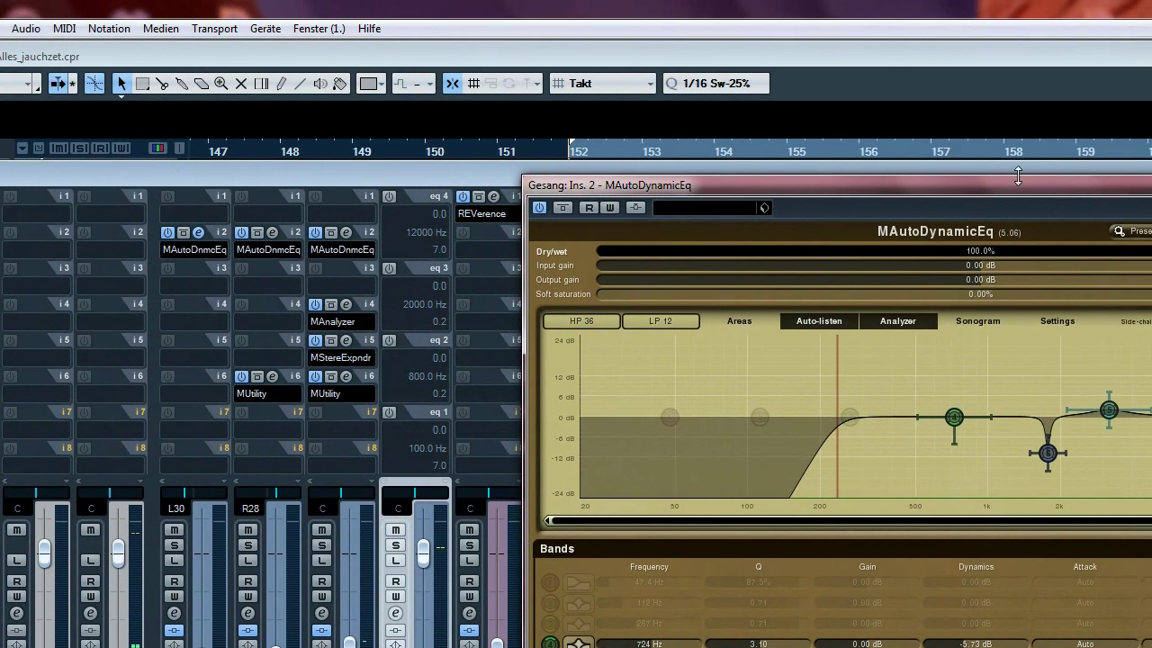
pyautogui.click(1026, 169)
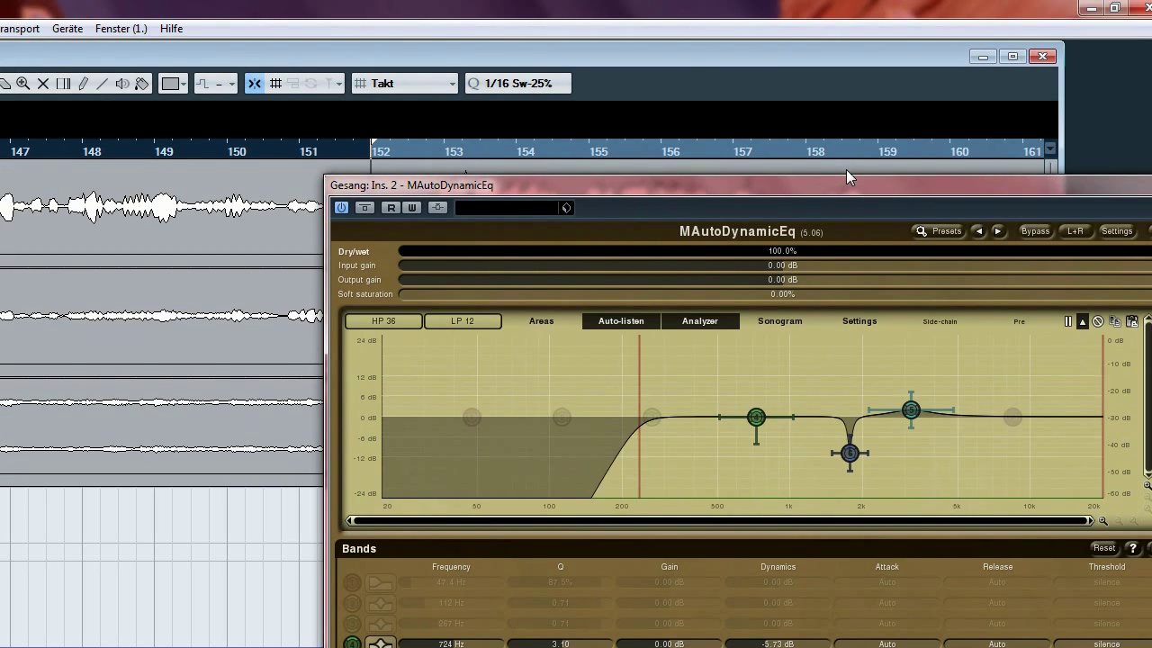
pyautogui.moveTo(996, 183); pyautogui.dragTo(968, 182)
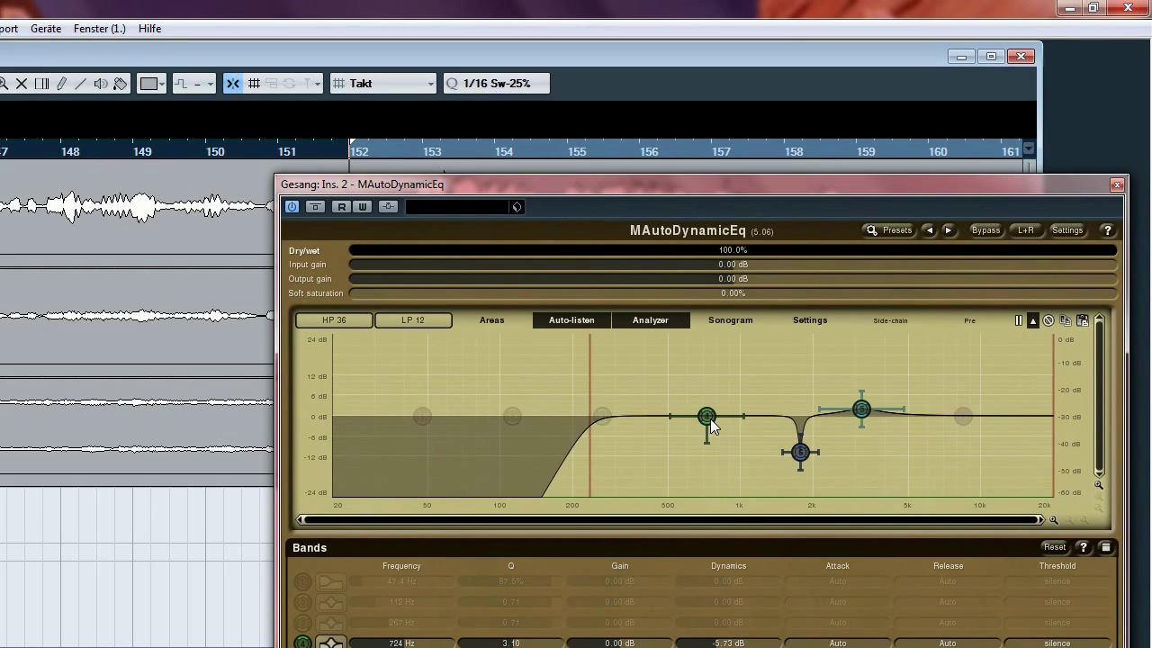
pyautogui.moveTo(710, 419); pyautogui.dragTo(709, 418)
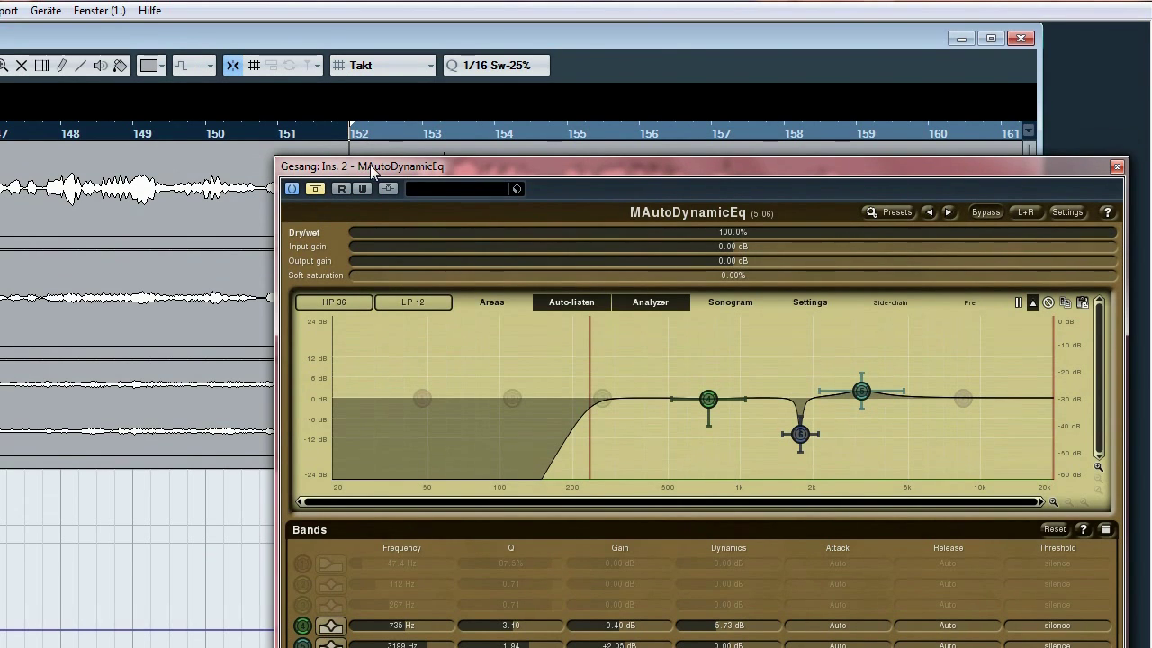
# - Disable the 735 Hz band and play Gesang from bar 152 without it
pyautogui.moveTo(370, 147); pyautogui.dragTo(330, 263)
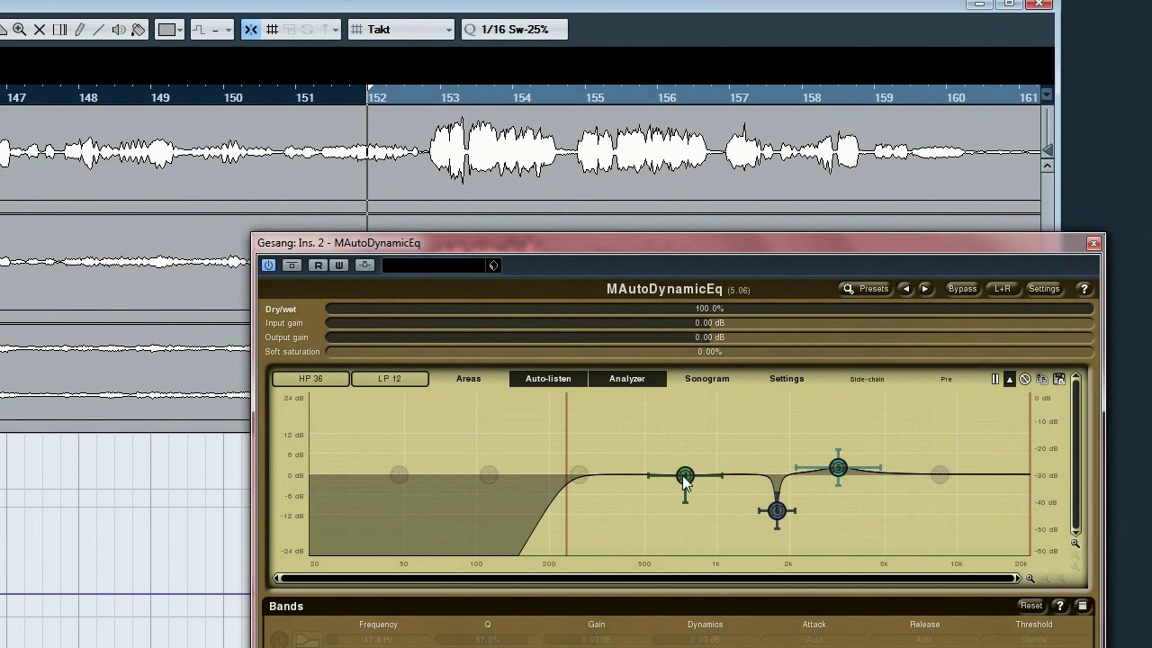
pyautogui.doubleClick(684, 476)
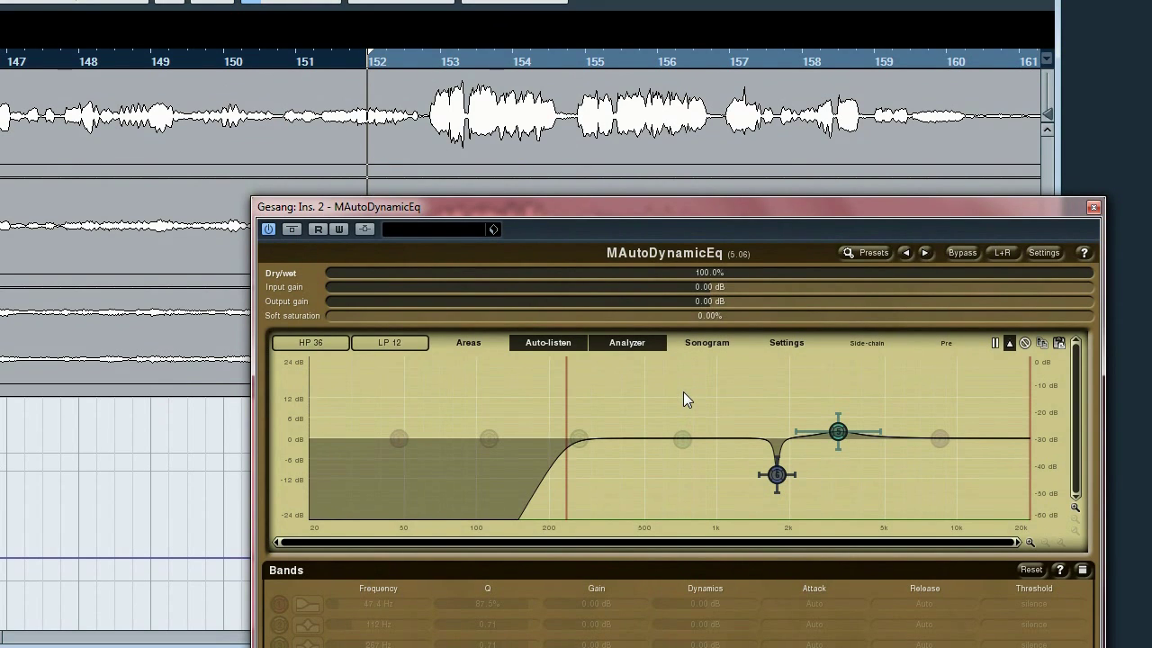
pyautogui.press('space')
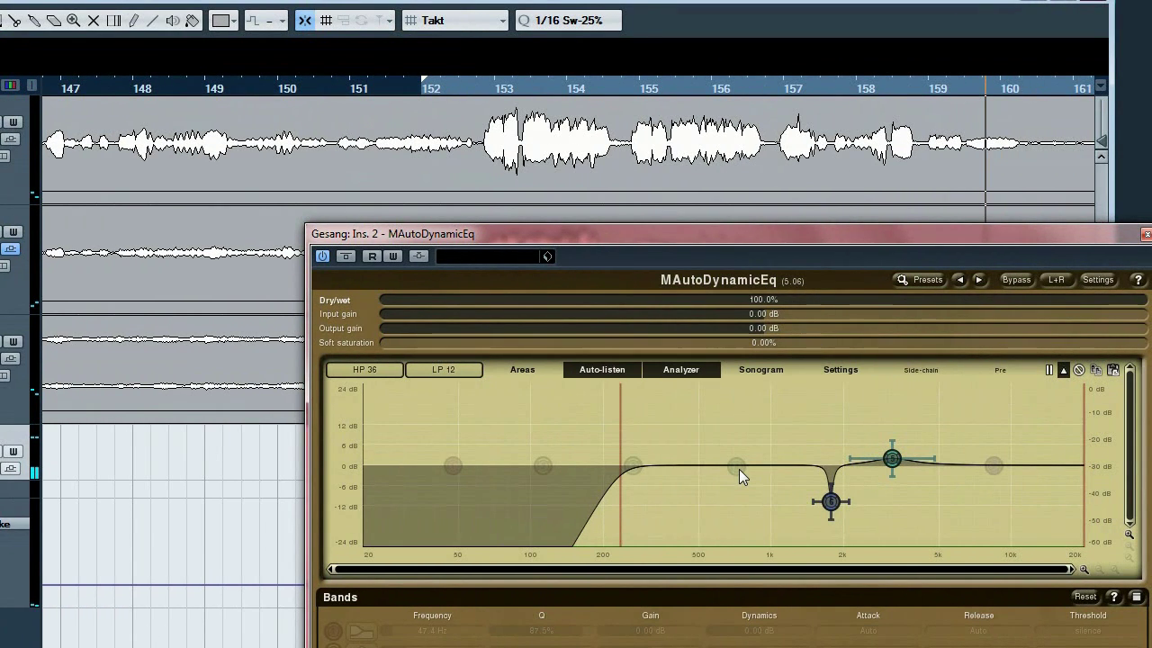
# - Re-enable band 4 at 742 Hz and replay Gesang from bar 152
pyautogui.click(739, 469)
pyautogui.moveTo(739, 468); pyautogui.dragTo(740, 464)
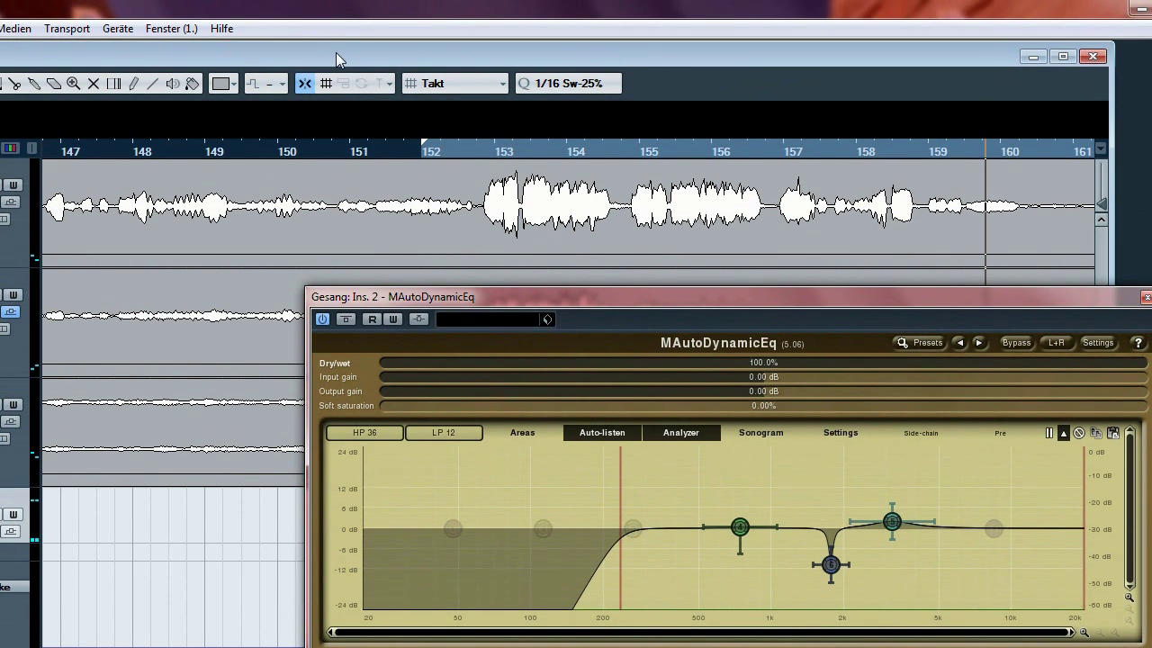
pyautogui.press('space')
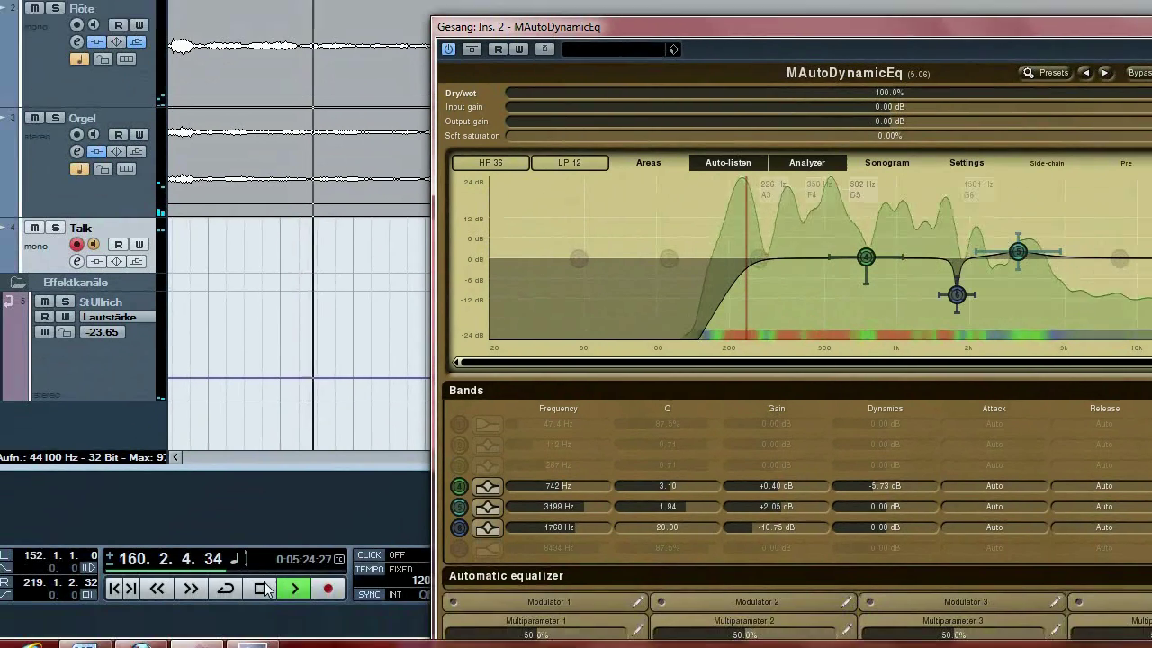
# - Stop Gesang playback near bar 160
pyautogui.press('space')
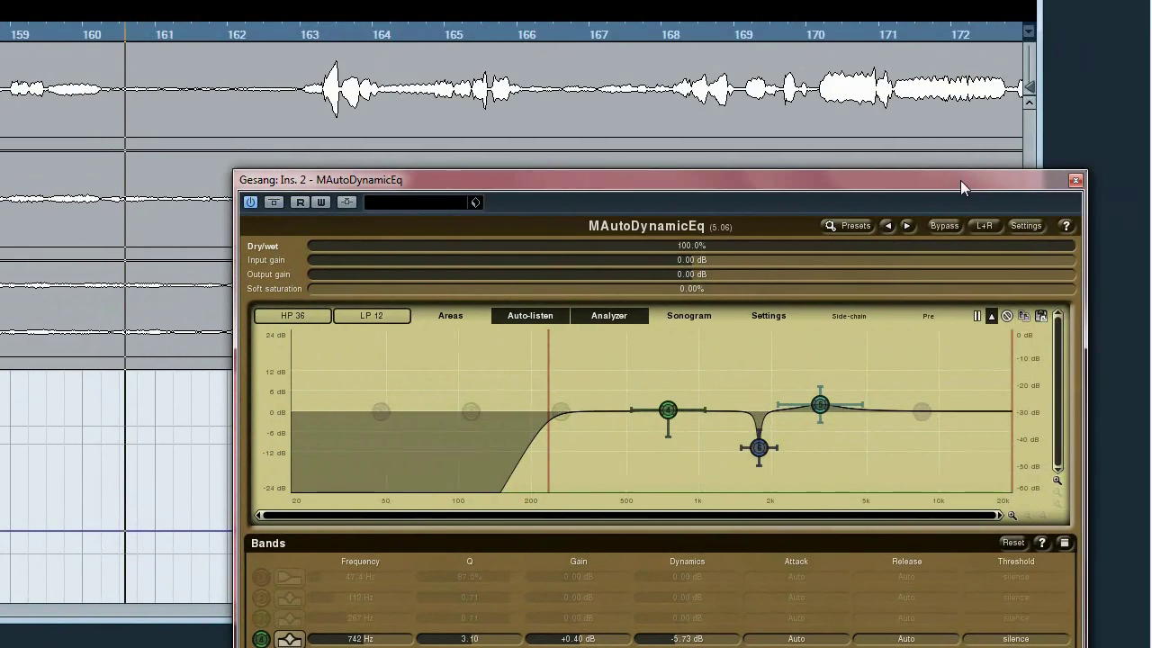